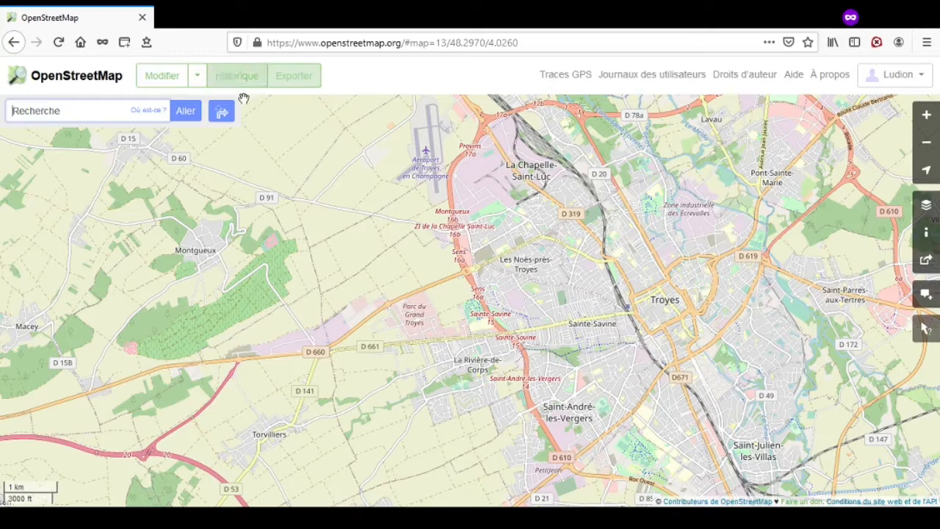
click(917, 78)
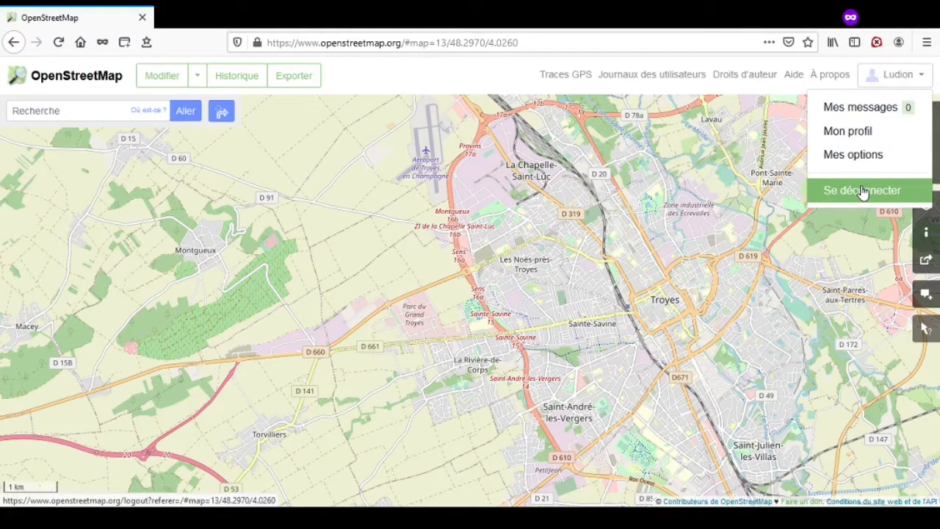
click(417, 358)
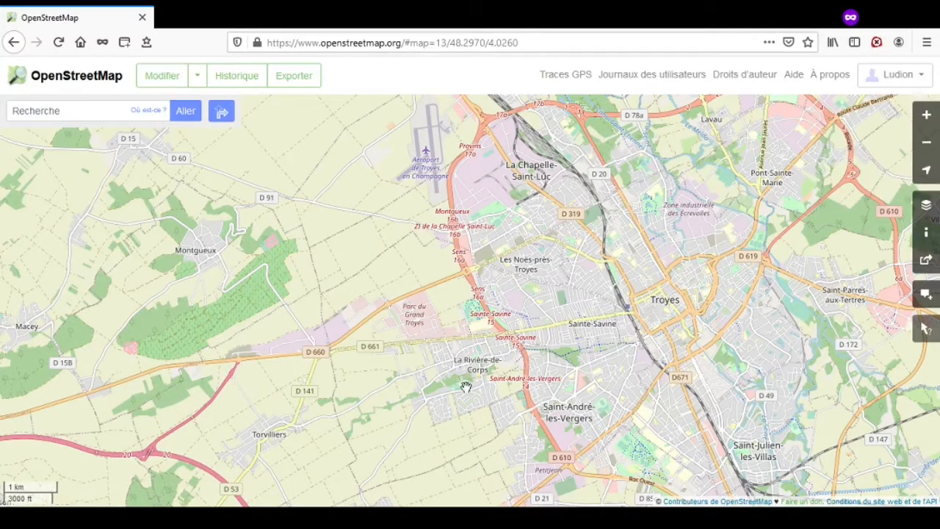
- Open the La Racanette area near Saint-Germain in the iD map editor and begin editing without the guide
drag(468, 426, 470, 191)
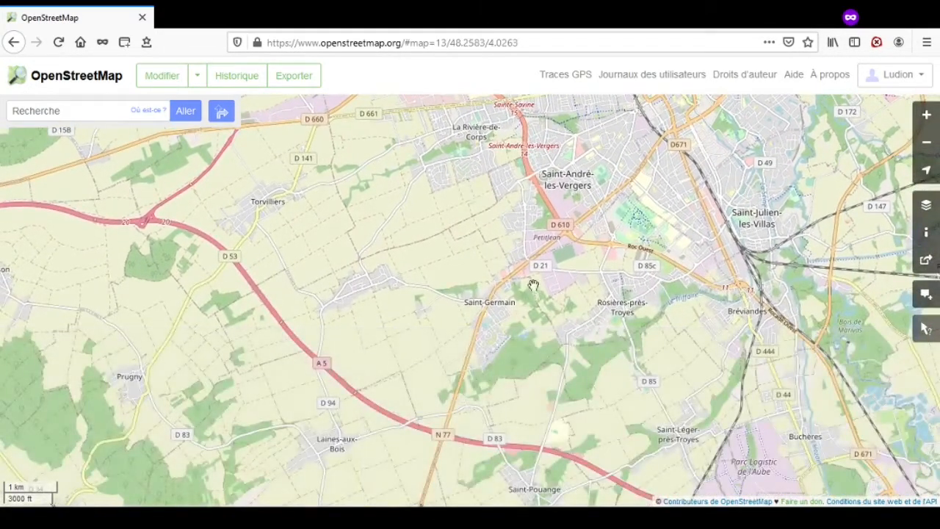
scroll(511, 293, up, 3)
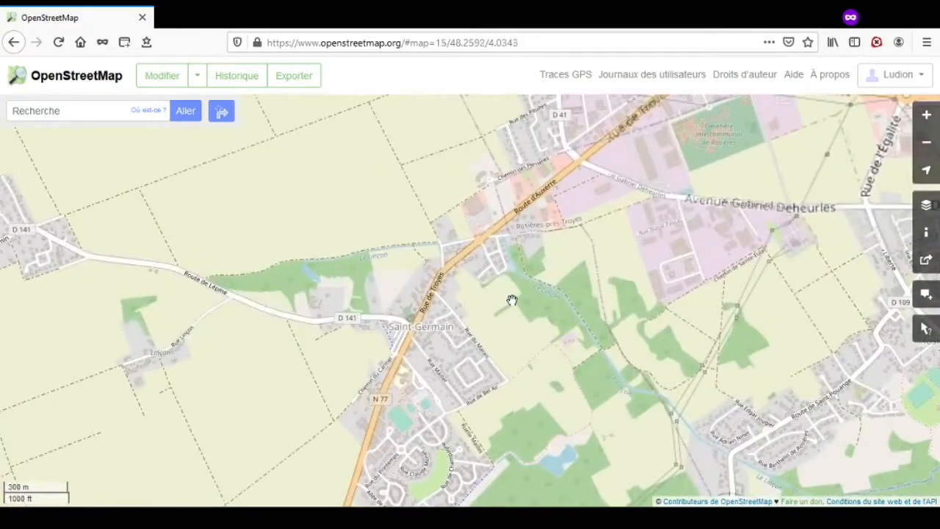
scroll(508, 291, up, 2)
scroll(517, 317, down, 1)
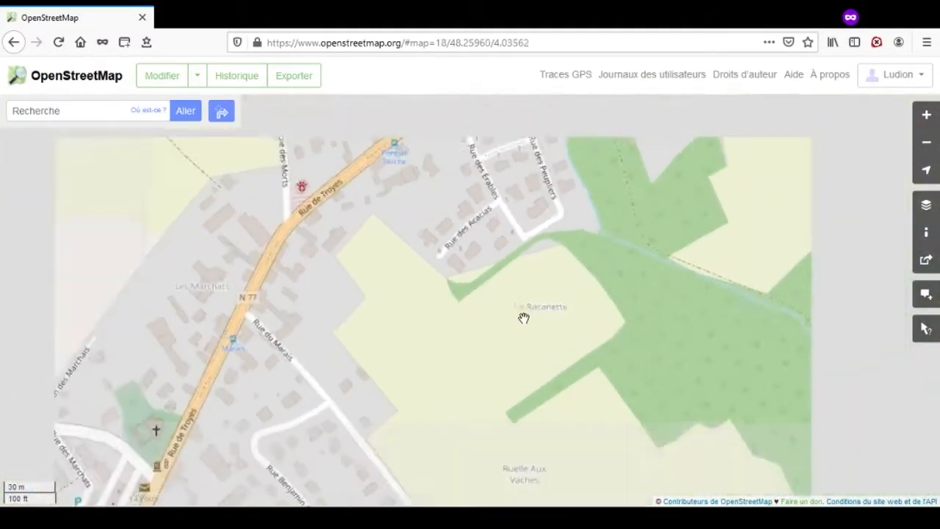
drag(536, 246, 528, 299)
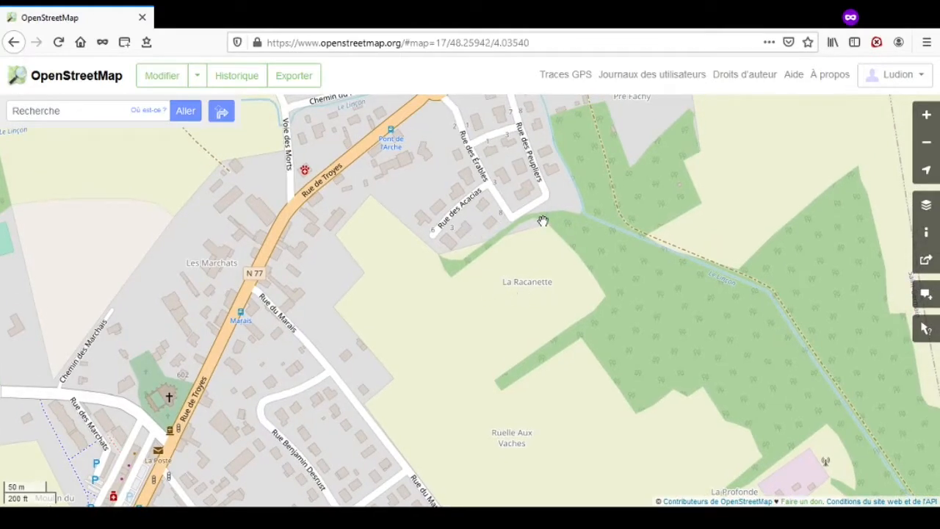
drag(558, 291, 556, 323)
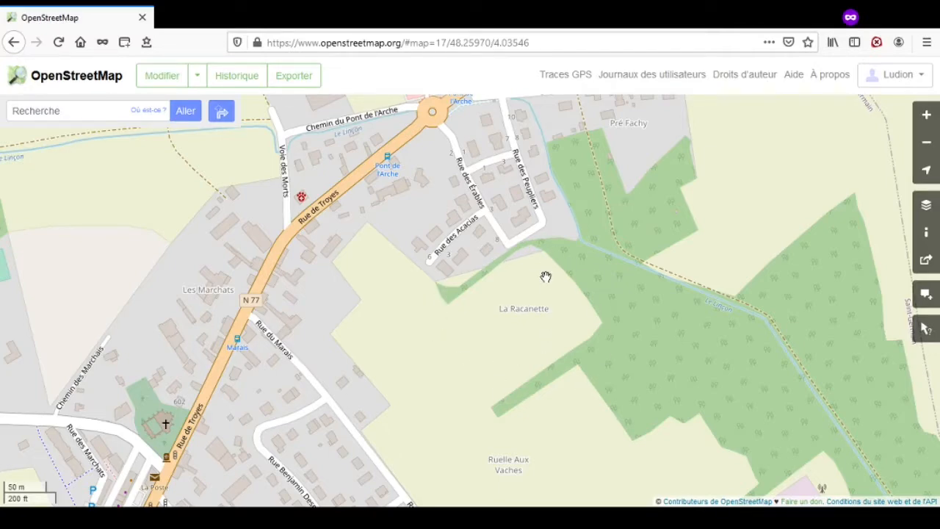
click(165, 77)
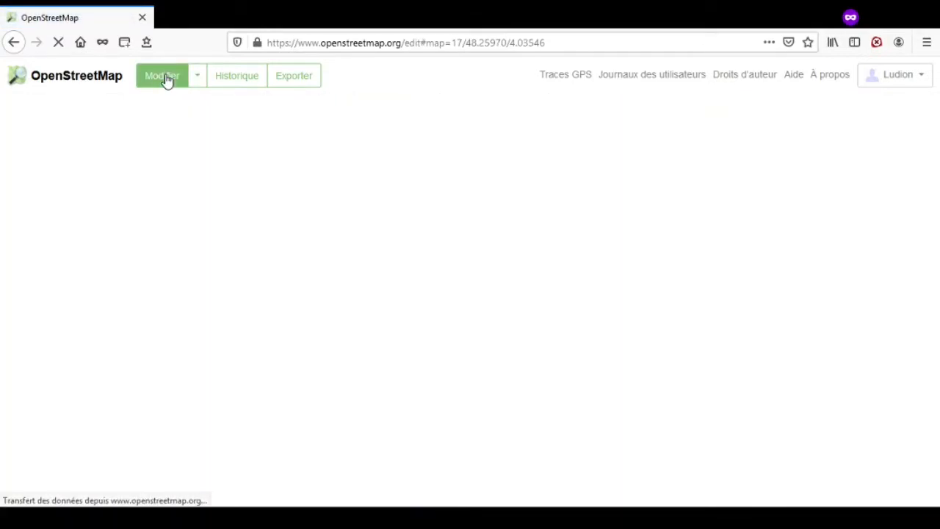
click(198, 80)
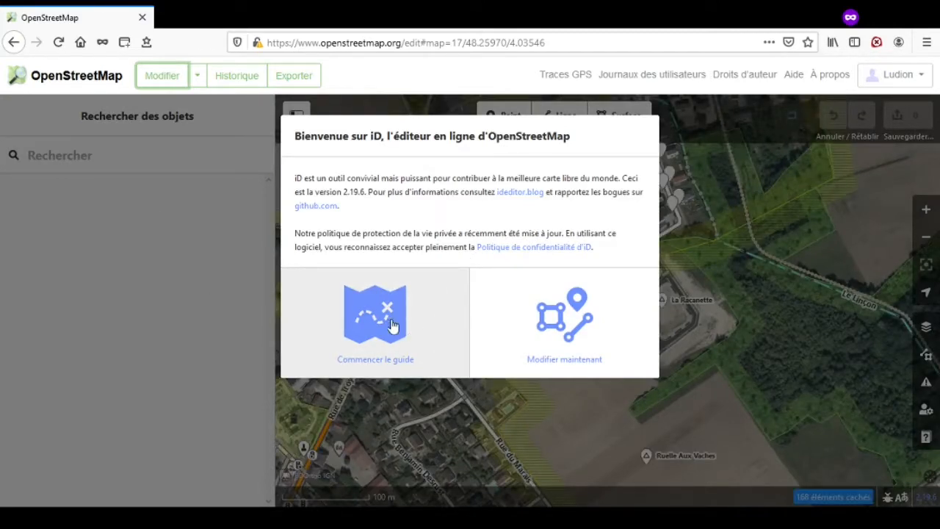
click(565, 327)
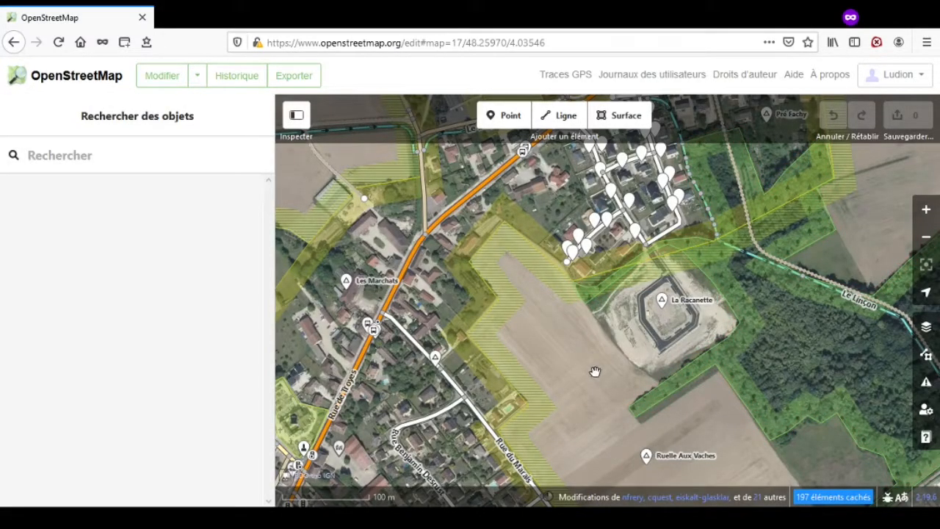
- Switch the background map around La Racanette to Cadastre
drag(594, 370, 487, 374)
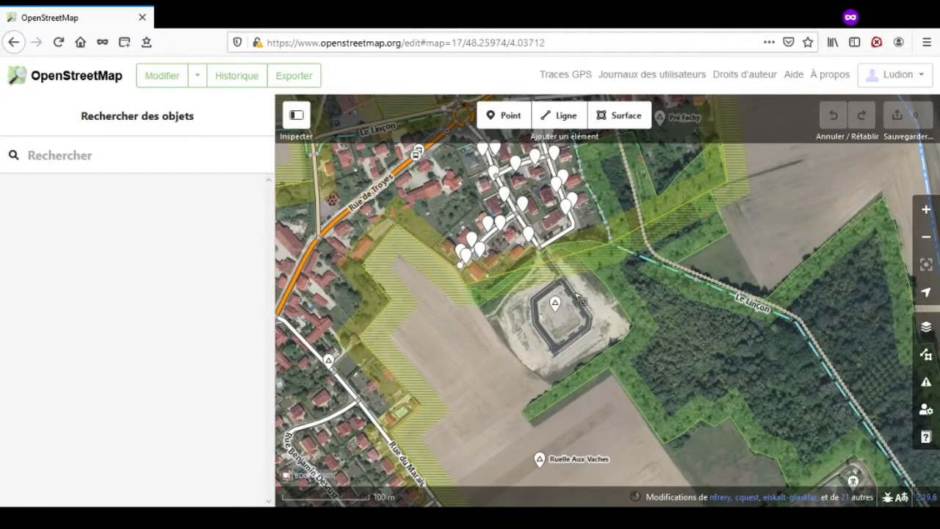
mouse_move(561, 325)
scroll(561, 325, up, 5)
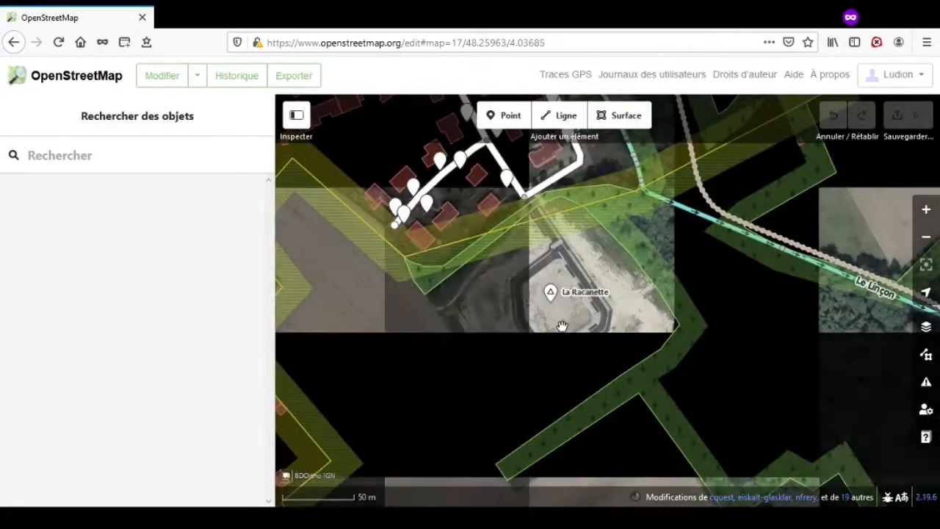
scroll(565, 316, up, 1)
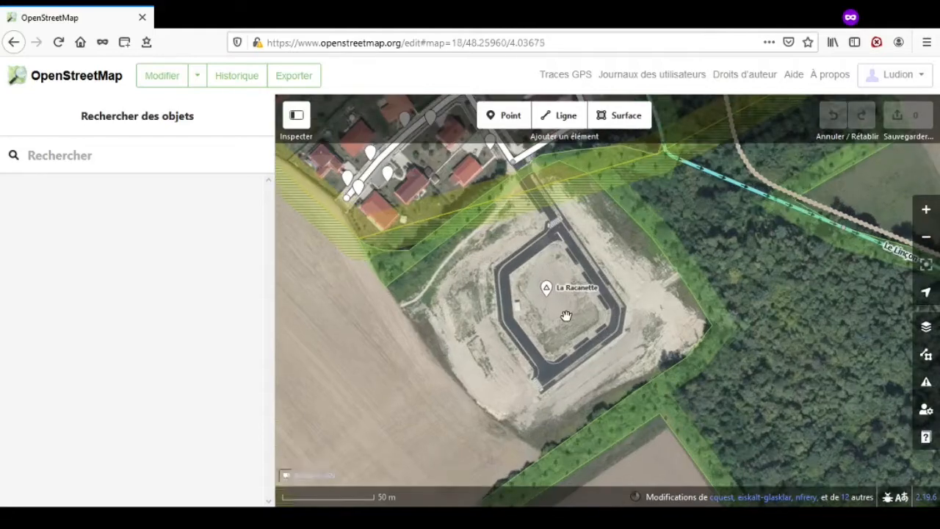
scroll(564, 314, up, 1)
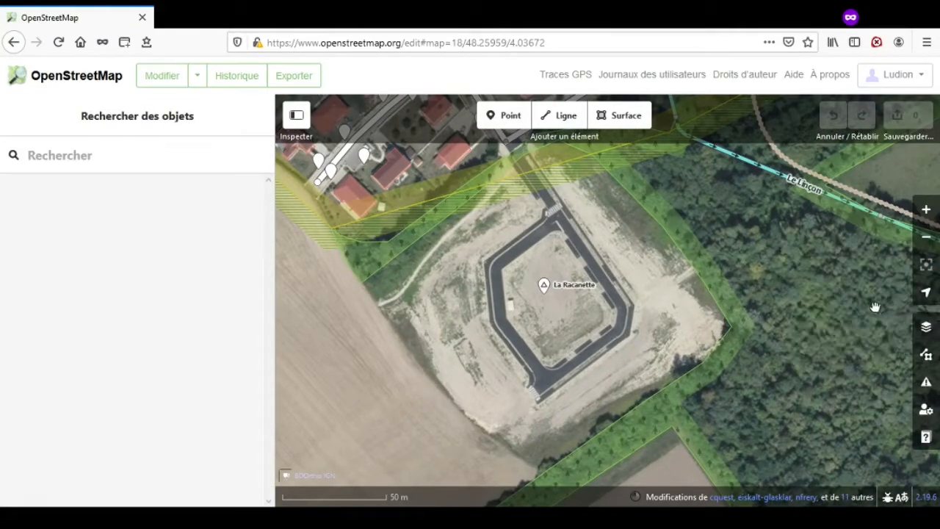
click(928, 327)
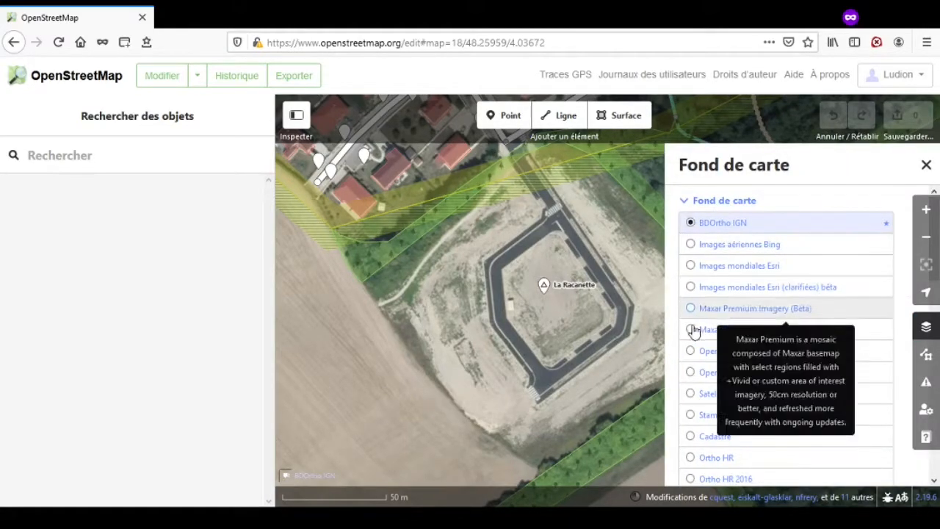
click(692, 436)
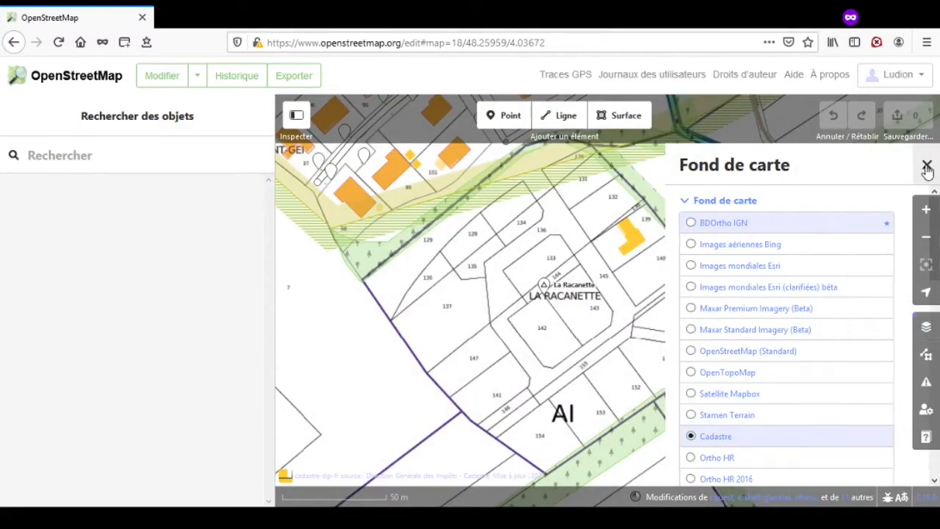
click(925, 165)
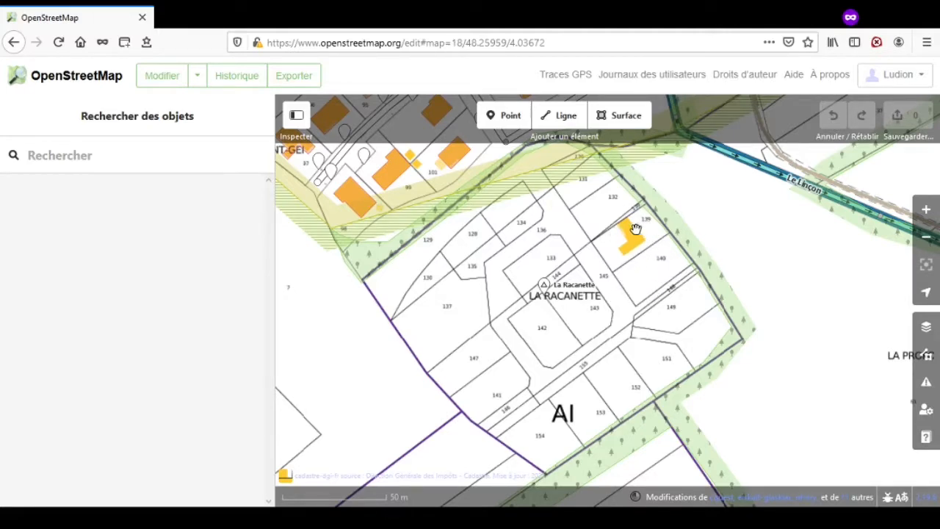
- Examine the cadastral parcels and buildings around Rue des Acacias, Rue des Érables and the La Racanette development
click(563, 192)
click(601, 348)
drag(558, 206, 625, 386)
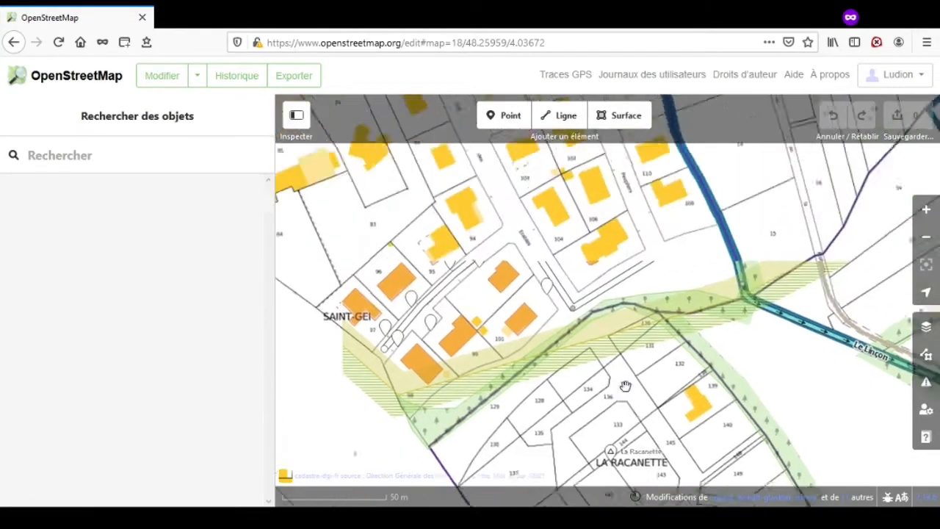
scroll(551, 313, up, 3)
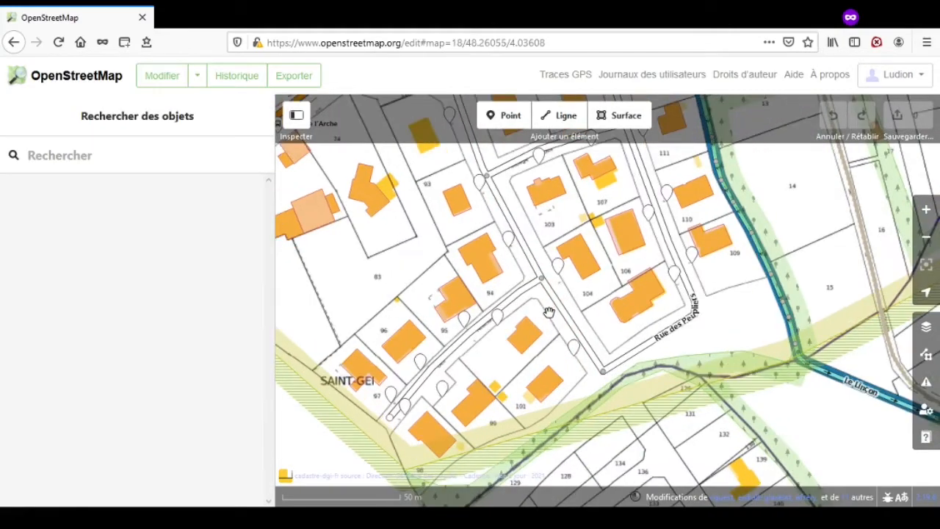
scroll(562, 265, up, 2)
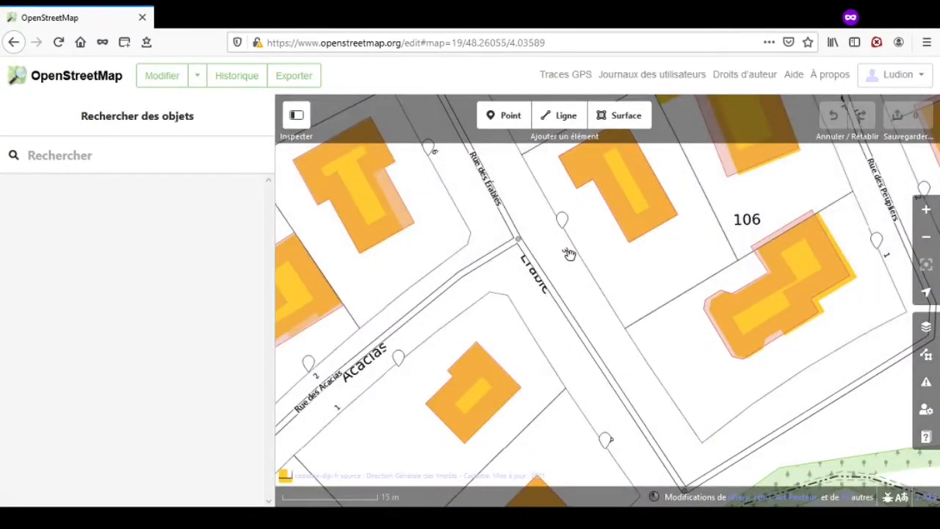
drag(545, 345, 727, 198)
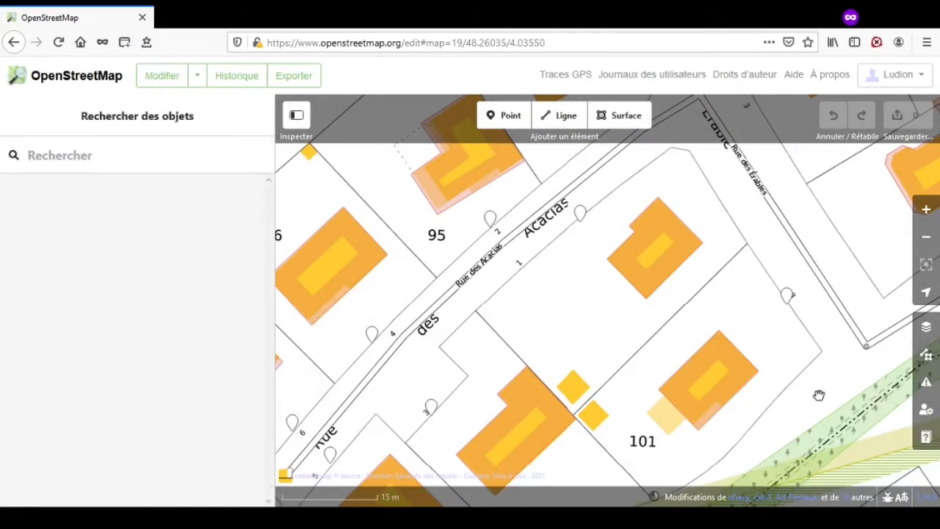
drag(817, 395, 499, 130)
drag(741, 405, 589, 298)
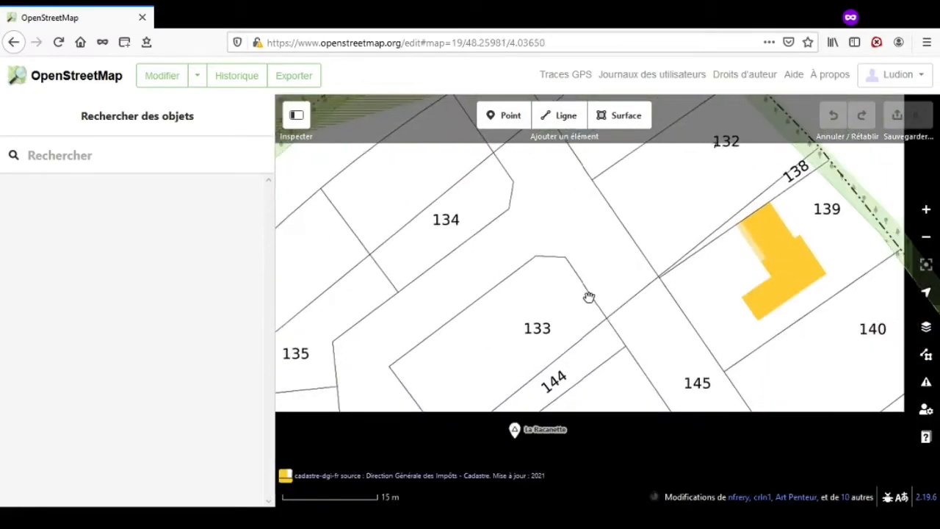
scroll(602, 309, down, 2)
scroll(651, 355, down, 1)
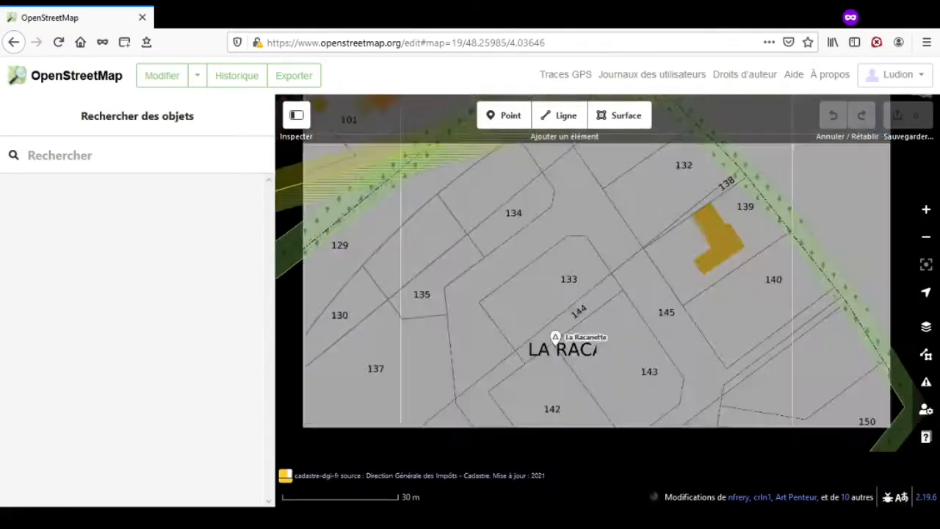
scroll(660, 328, down, 1)
scroll(659, 328, down, 1)
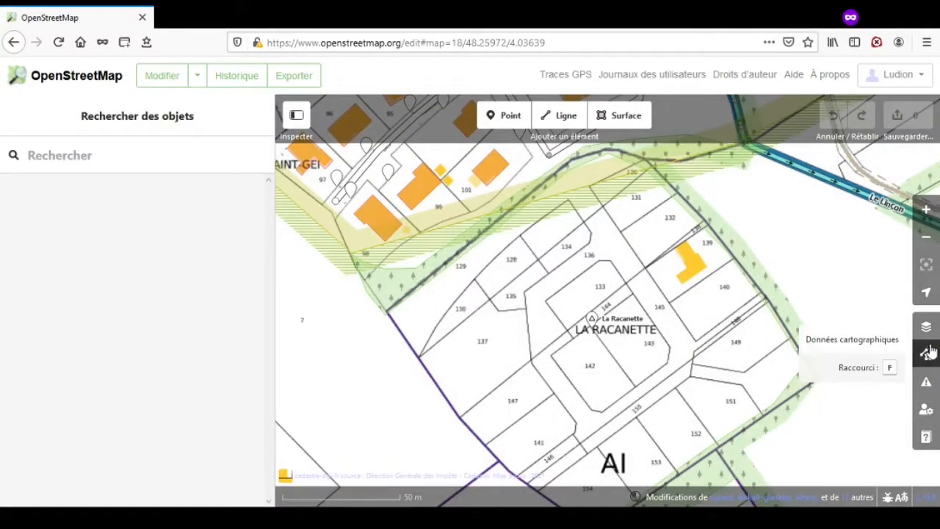
- Set the background map to the BDOrtho IGN aerial imagery and close the background settings
click(927, 329)
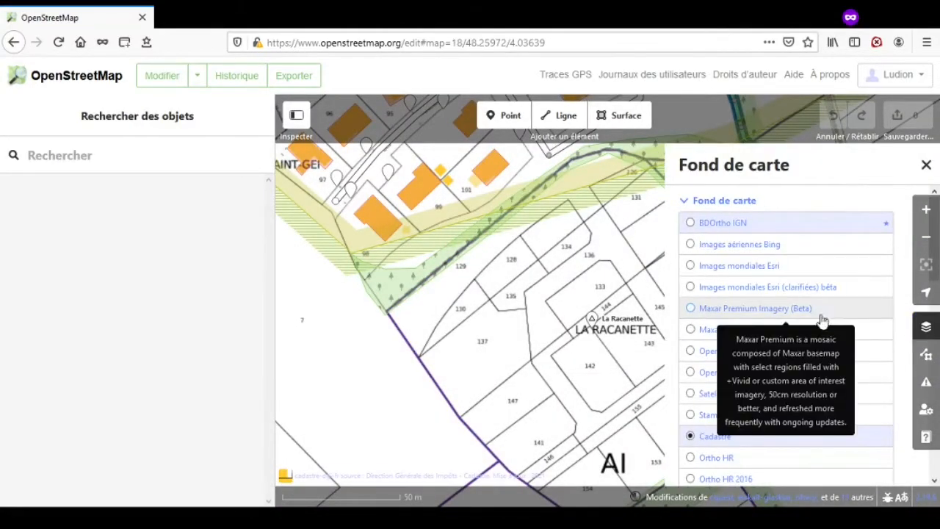
click(719, 230)
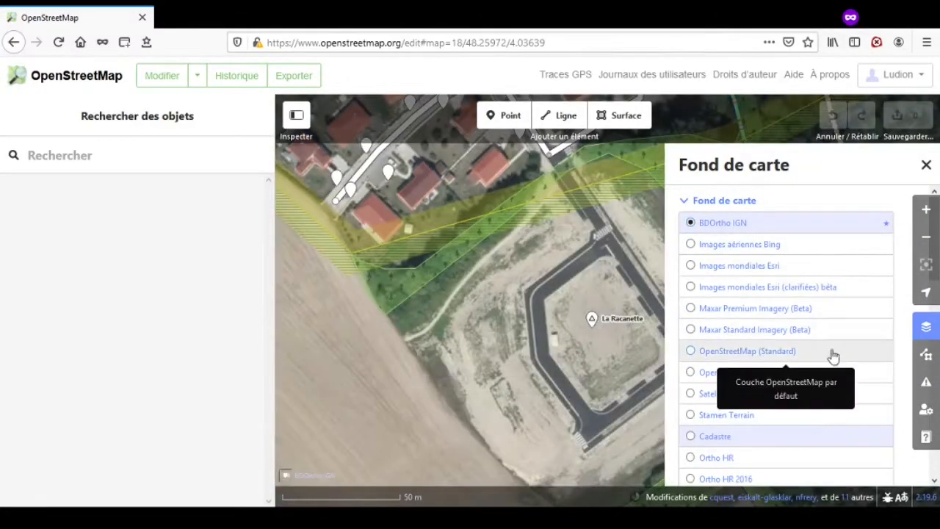
drag(598, 291, 589, 291)
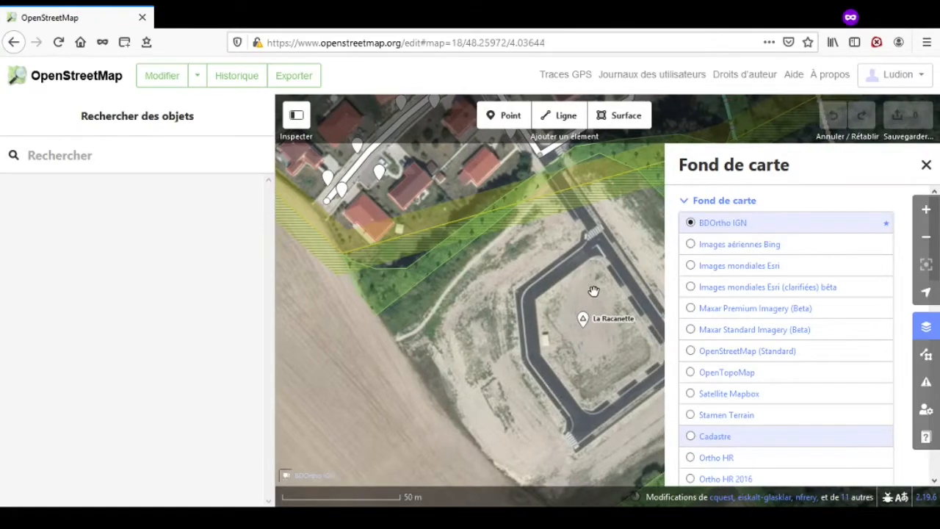
click(926, 166)
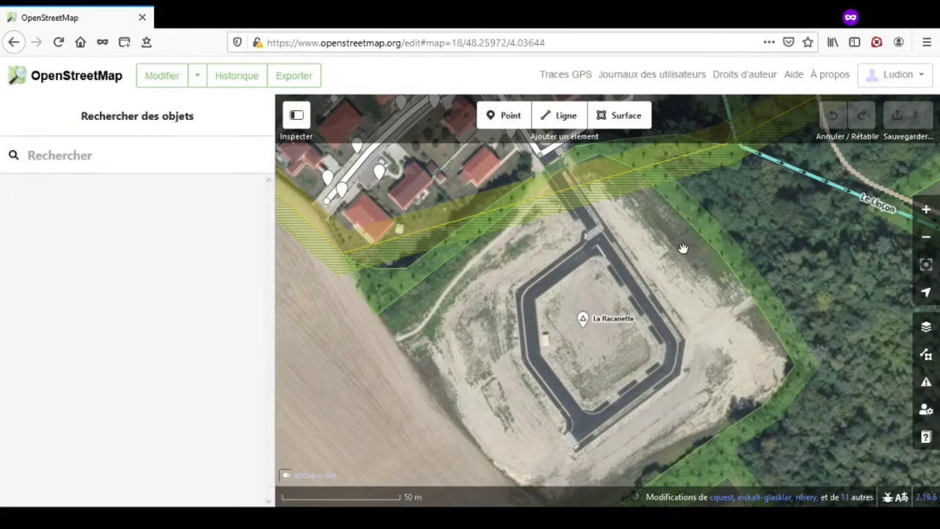
- Draw a line from the Rue des Érables and Rue des Peupliers junction along the loop road's eastern and southern sides to its southwestern stub
drag(682, 247, 675, 275)
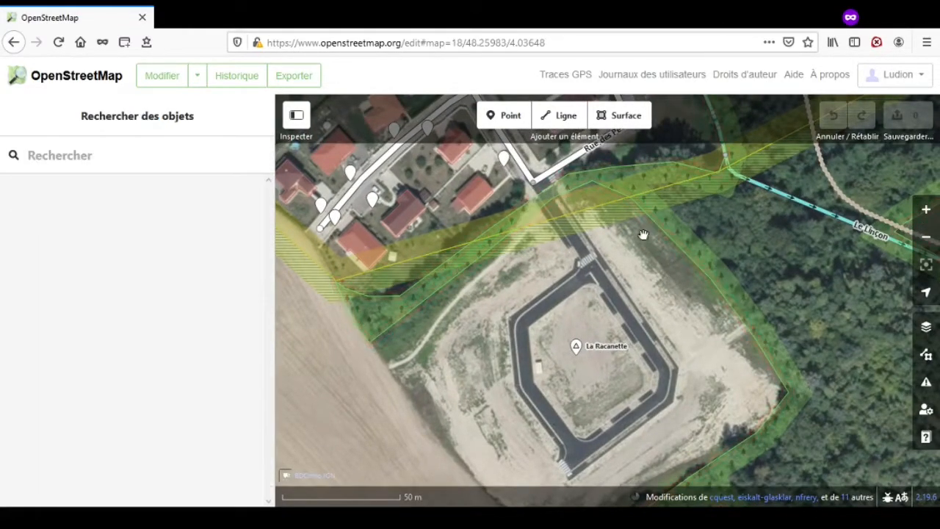
click(564, 117)
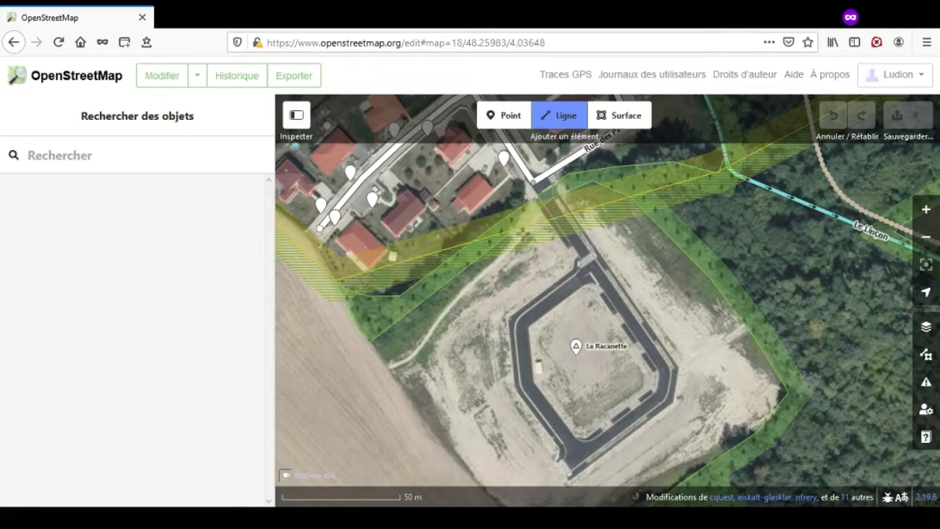
click(534, 182)
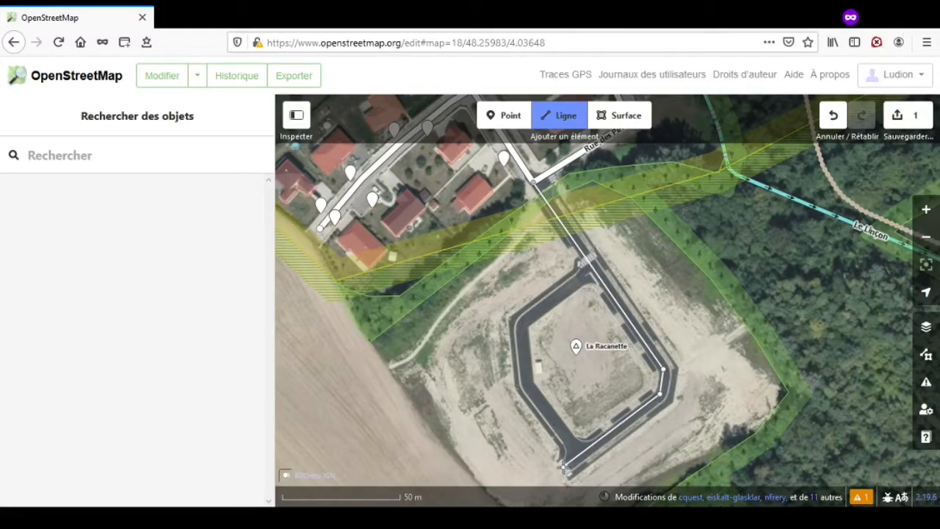
scroll(564, 467, down, 1)
drag(564, 467, 563, 397)
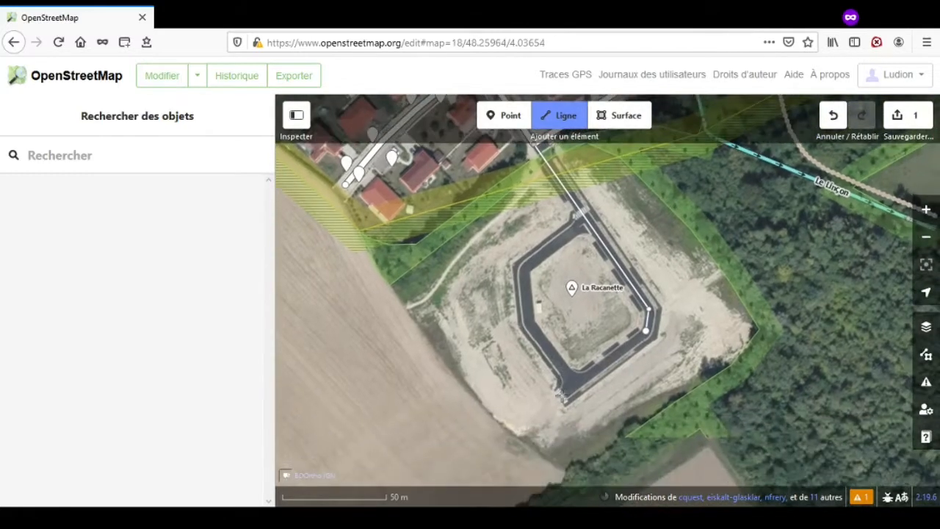
scroll(563, 397, up, 2)
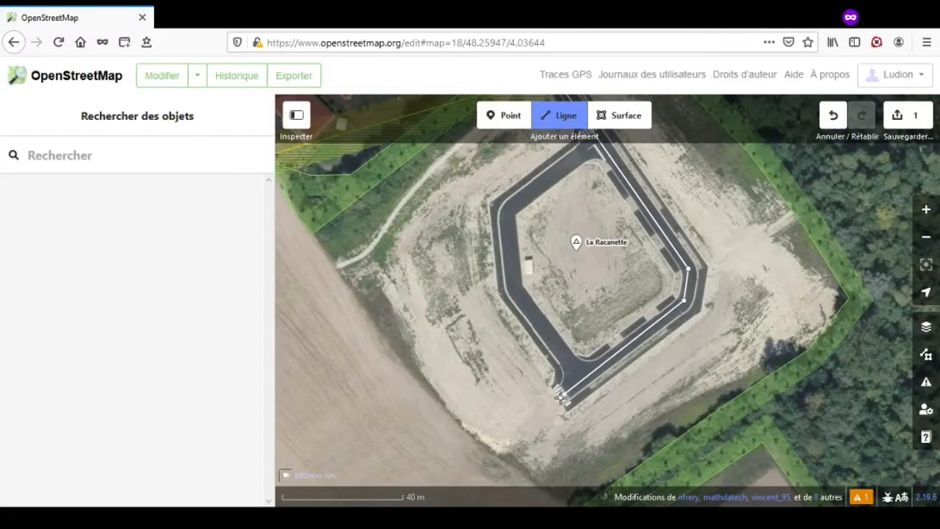
click(561, 397)
drag(606, 307, 603, 355)
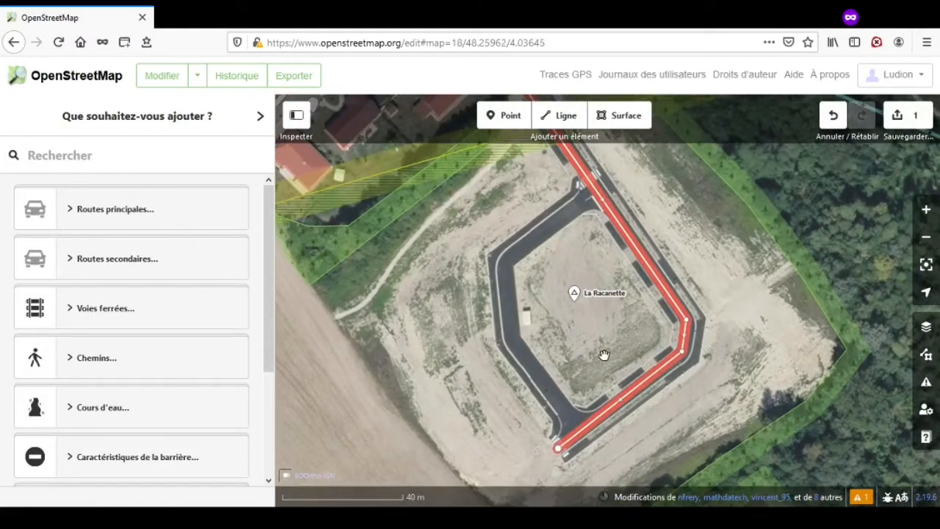
- Draw a line along the loop road's northwestern and western sides, joining the existing line at the northern and southern junctions
click(562, 116)
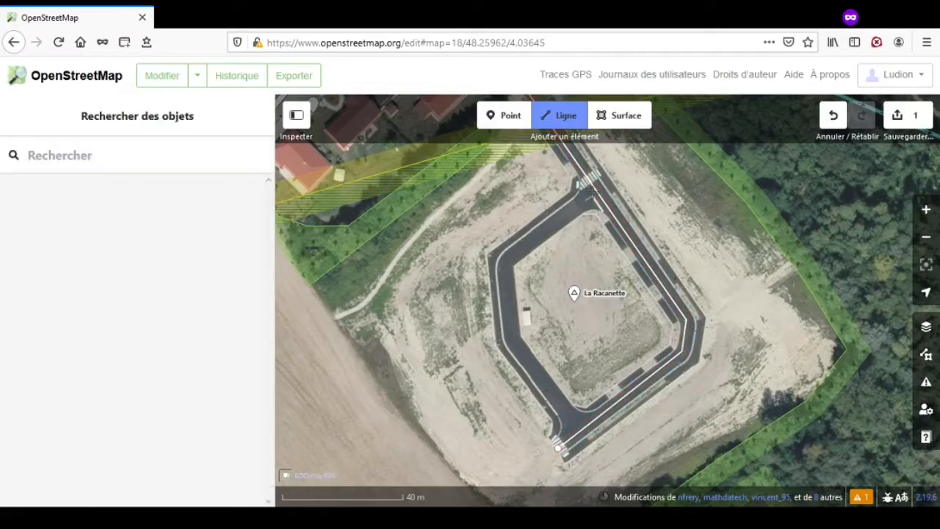
click(598, 195)
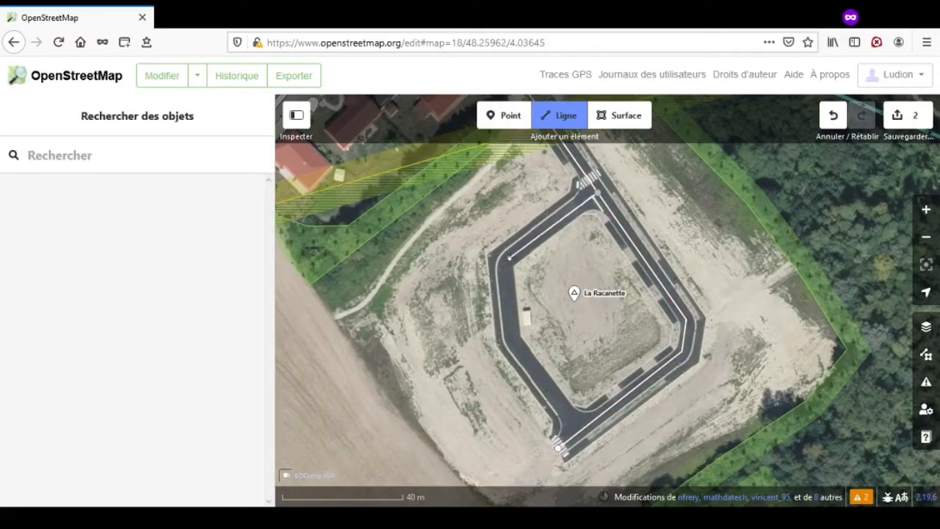
click(507, 259)
click(512, 339)
double_click(579, 432)
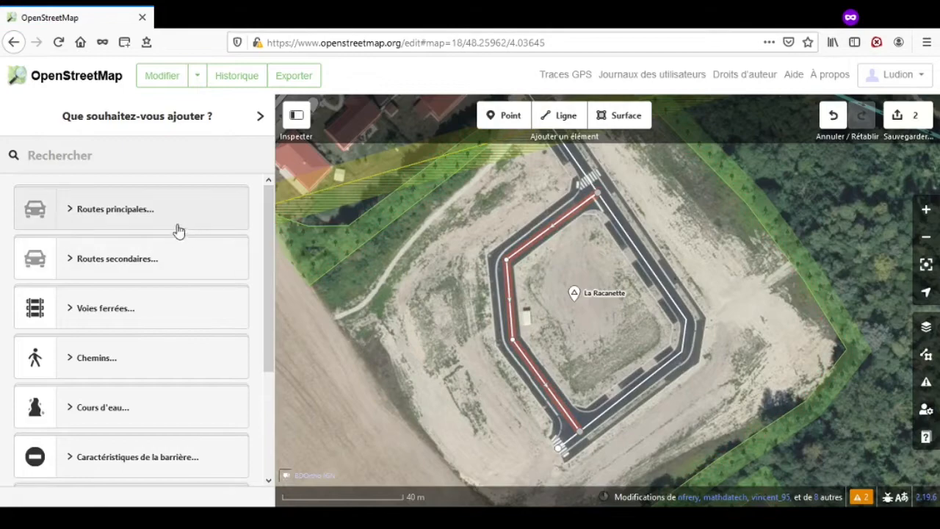
- Classify the new western loop line as Route résidentielle and set its surface to asphalt
click(155, 262)
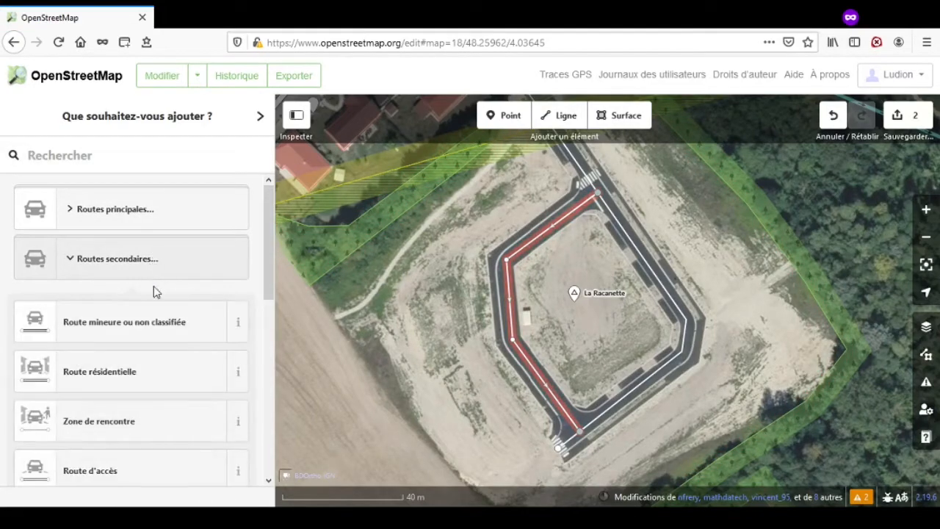
scroll(153, 291, down, 2)
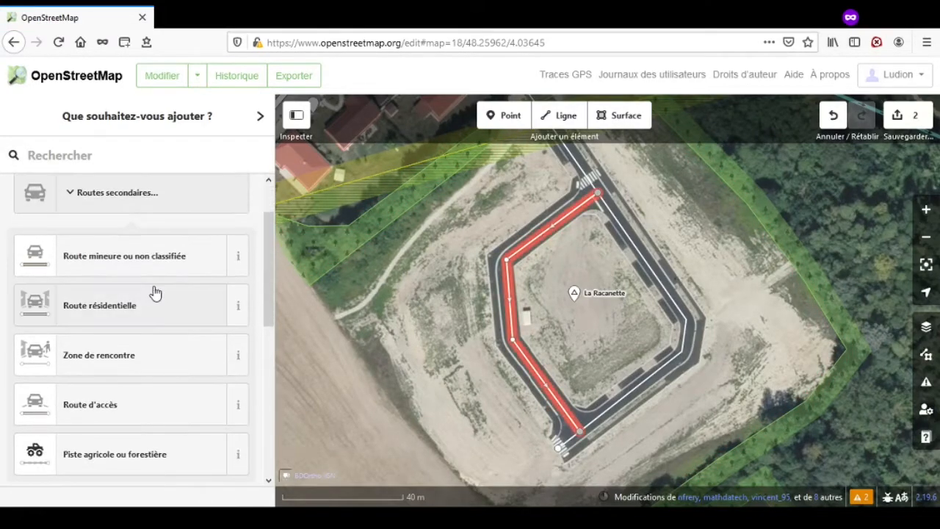
click(99, 307)
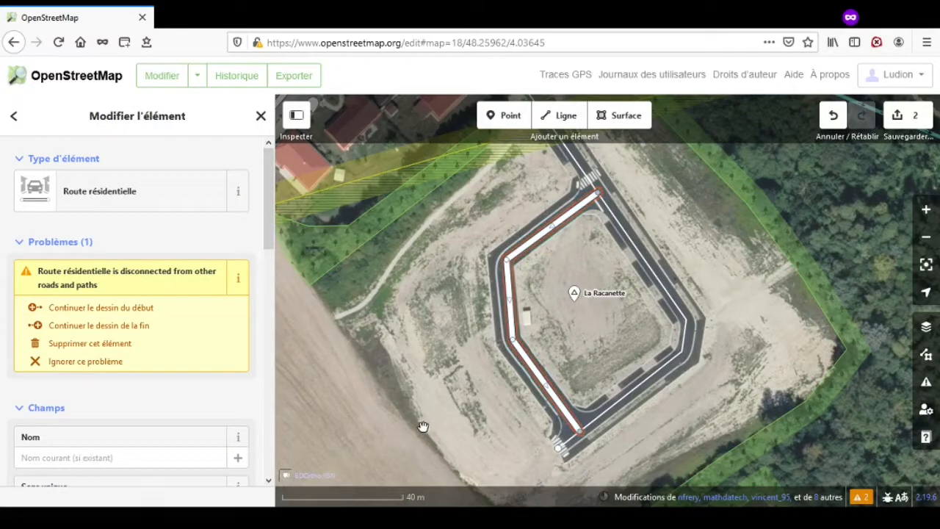
scroll(139, 404, down, 3)
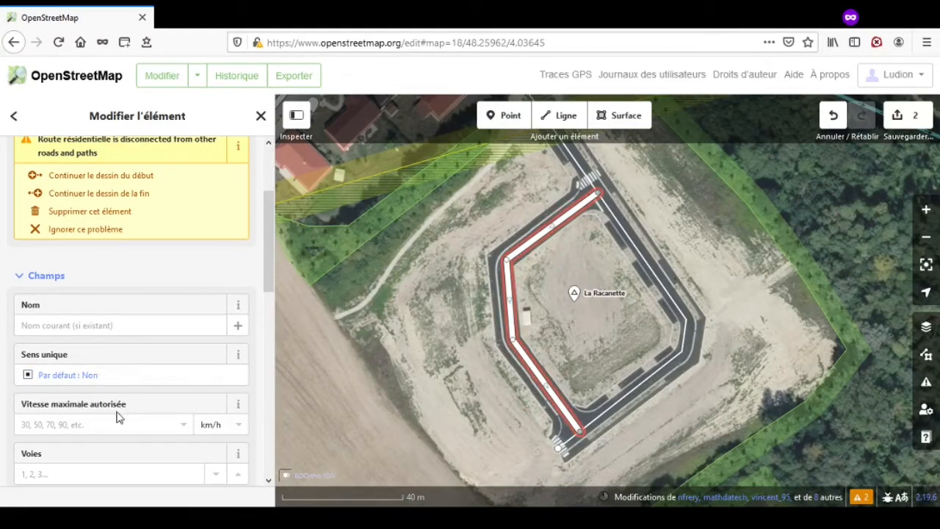
scroll(115, 411, down, 2)
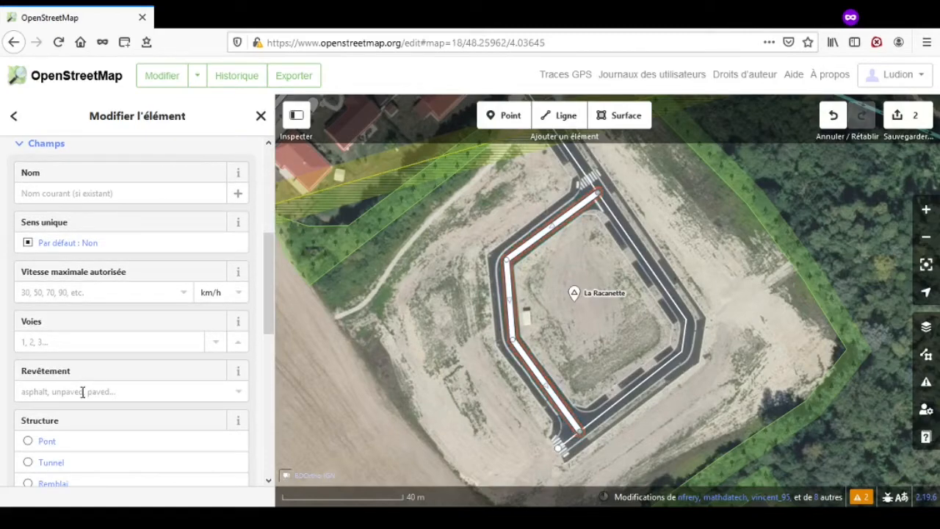
click(80, 390)
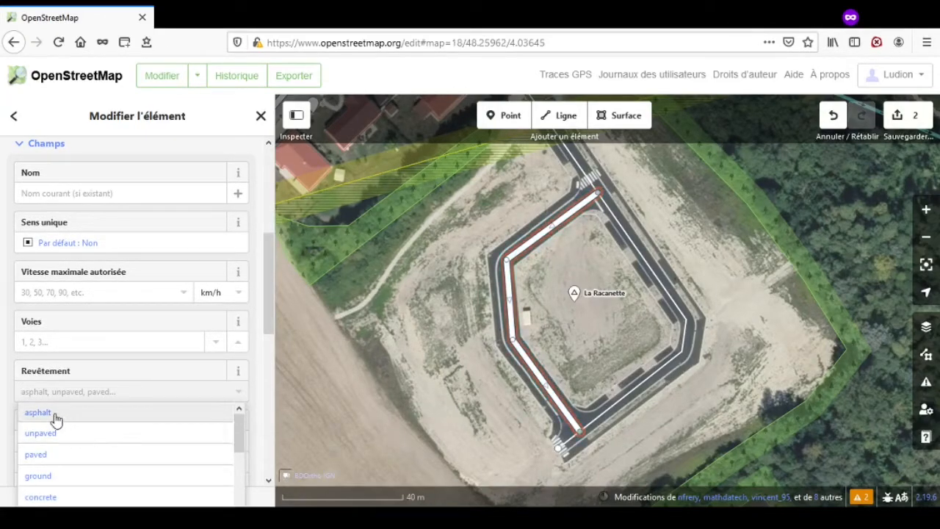
click(56, 415)
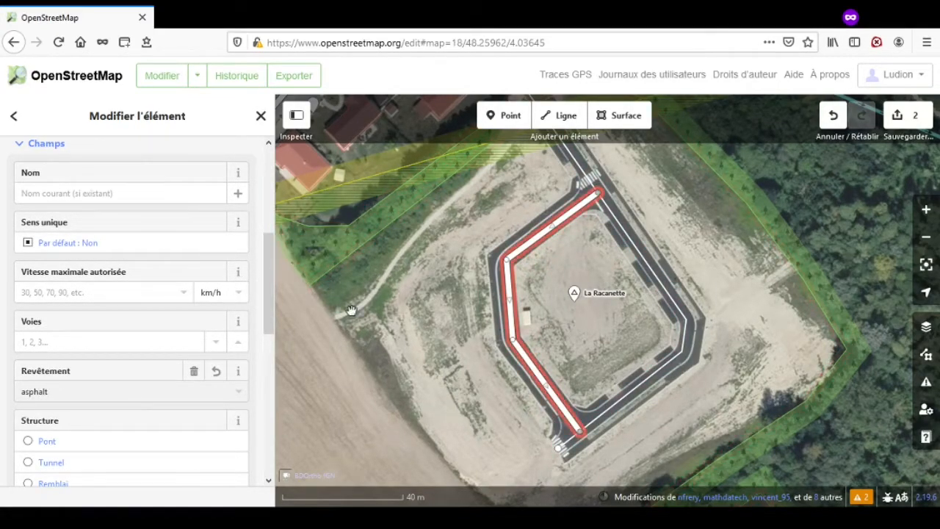
scroll(203, 262, up, 5)
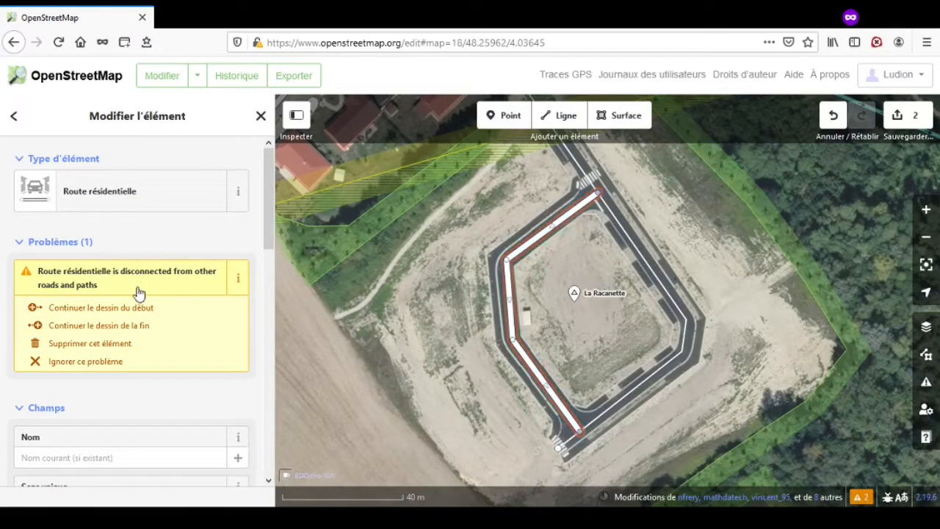
click(212, 314)
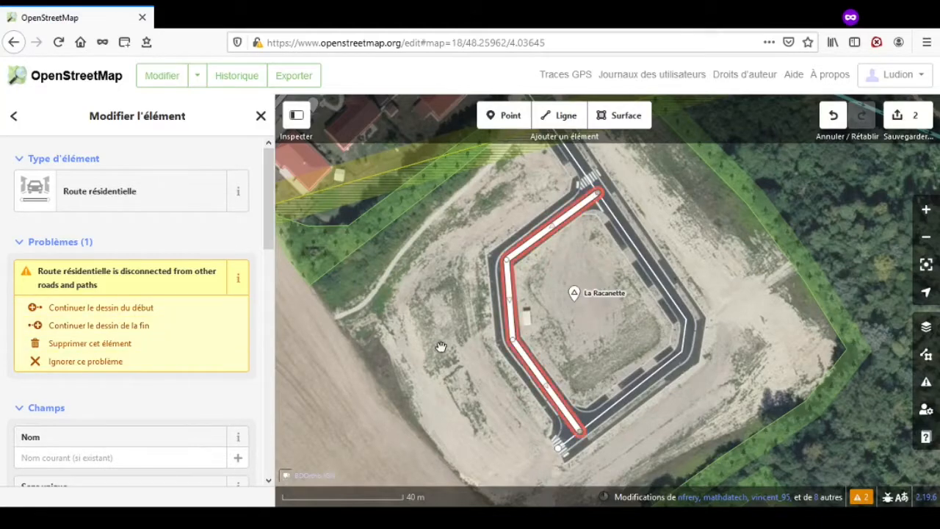
- Classify the untagged line along the loop's eastern and southern sides as Route résidentielle with an asphalt surface
click(648, 266)
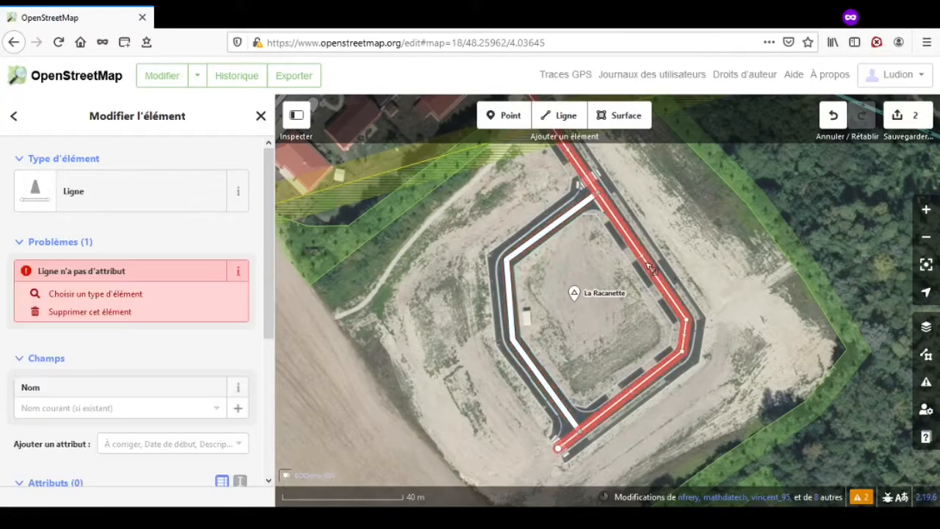
click(138, 193)
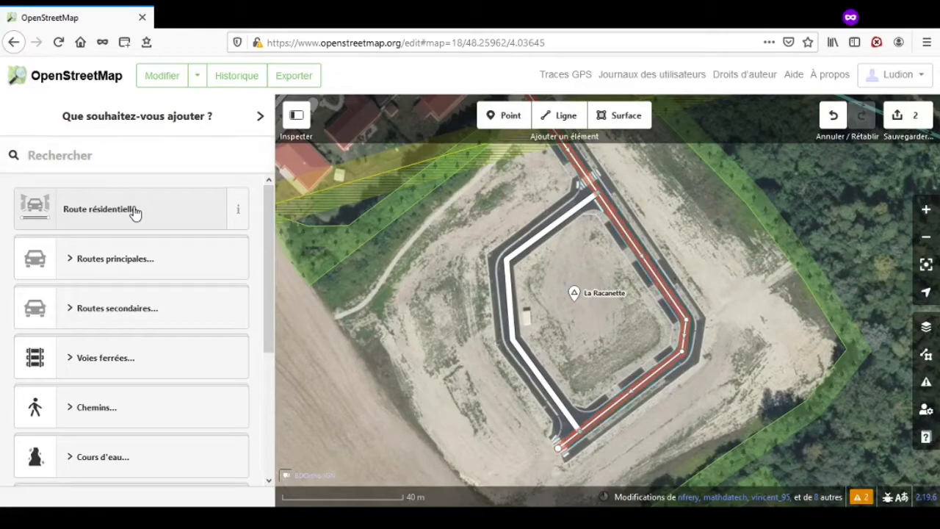
click(135, 211)
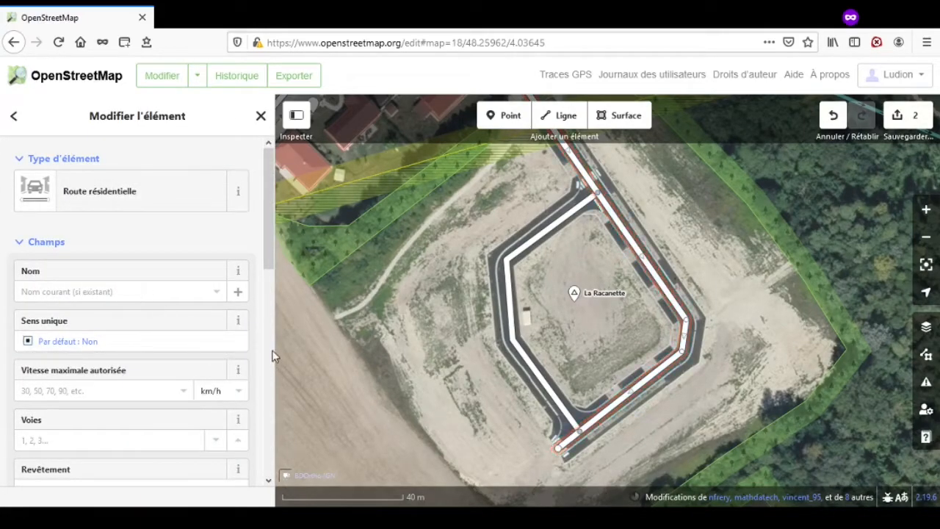
drag(396, 248, 389, 306)
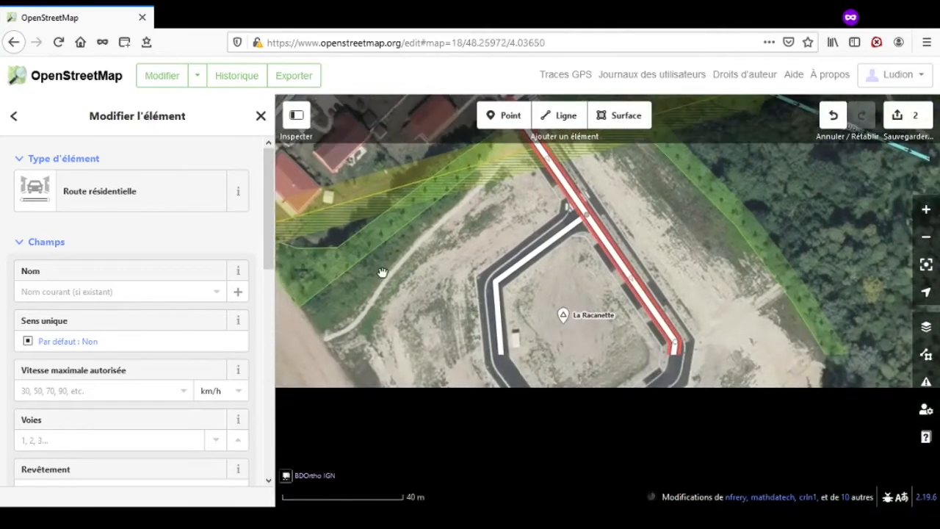
drag(389, 365, 381, 324)
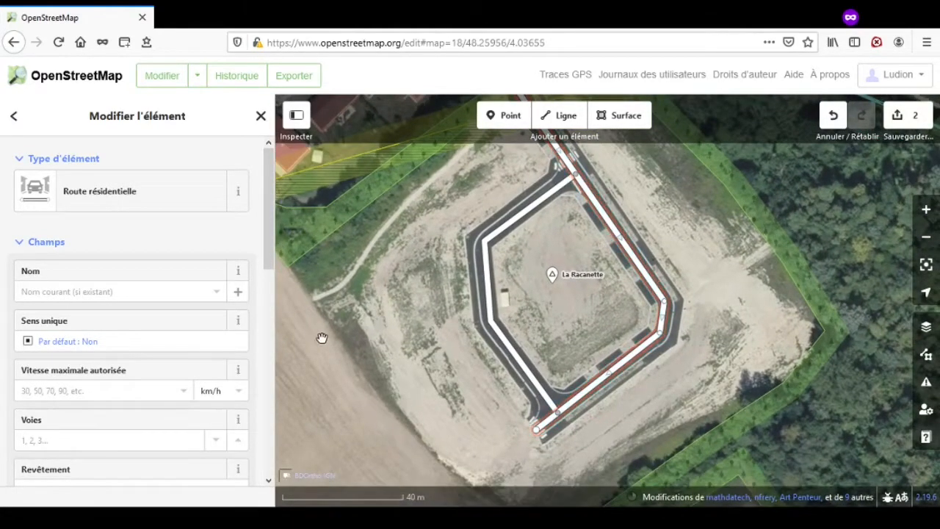
scroll(99, 441, down, 3)
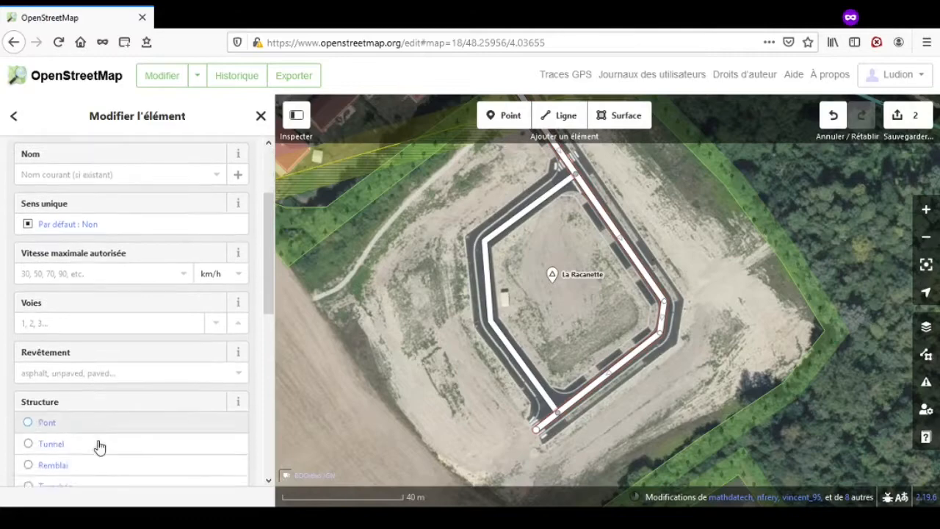
click(88, 356)
click(50, 380)
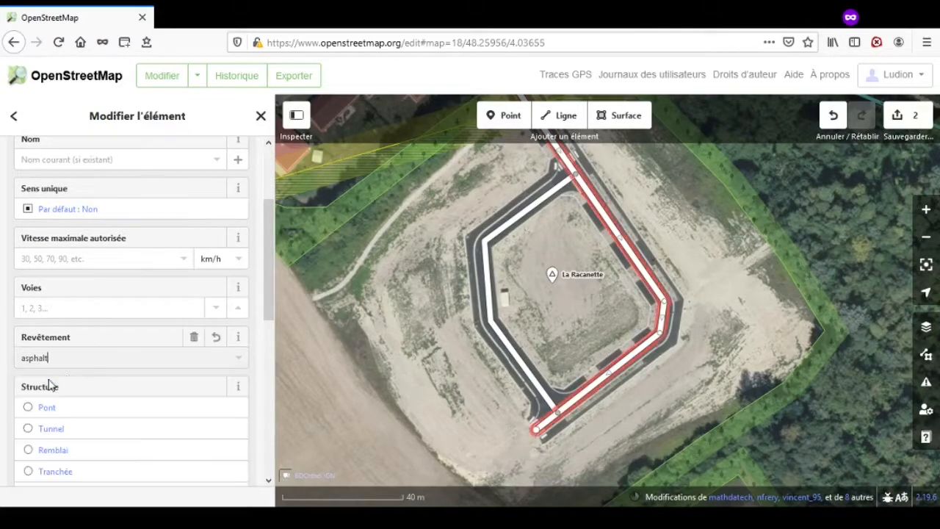
click(713, 316)
- Draw a line along the outer pavement from the southwestern crosswalk around the loop's eastern side up to the northern crosswalk
scroll(620, 294, up, 3)
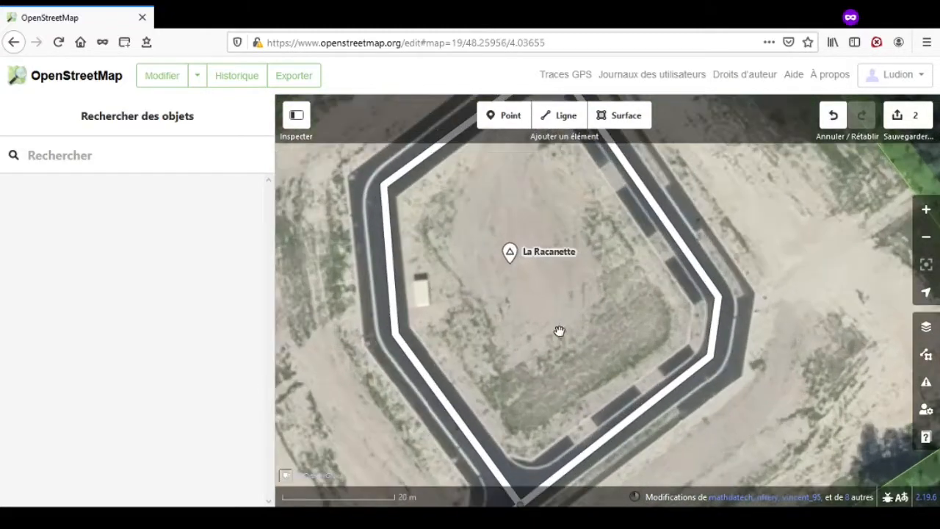
drag(759, 351, 739, 420)
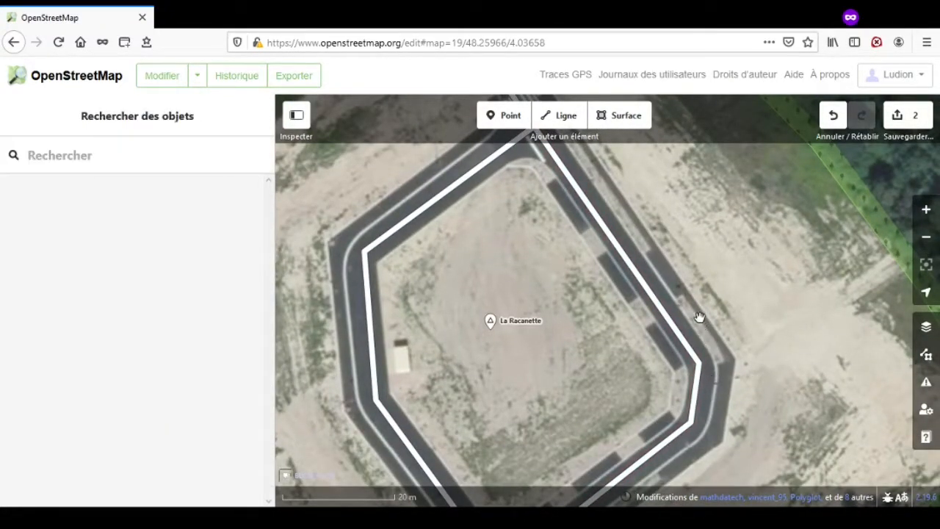
drag(711, 454, 707, 287)
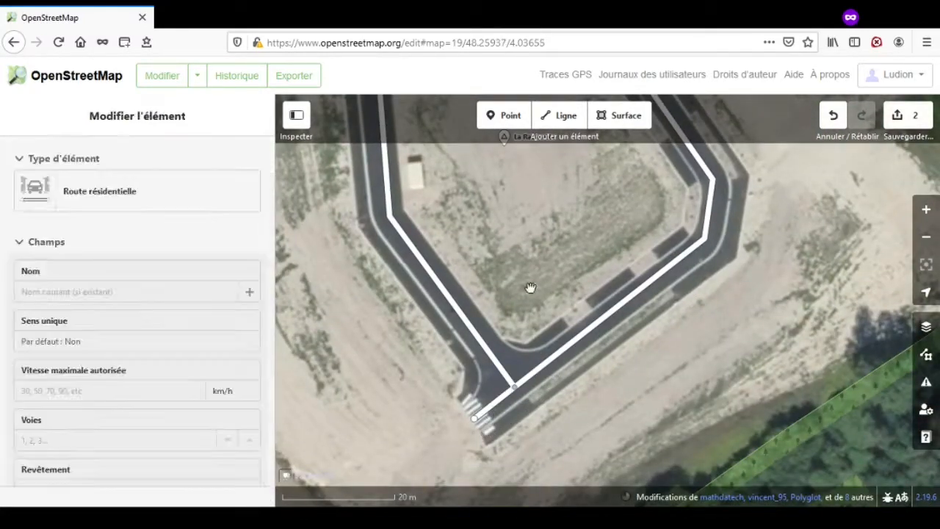
click(558, 120)
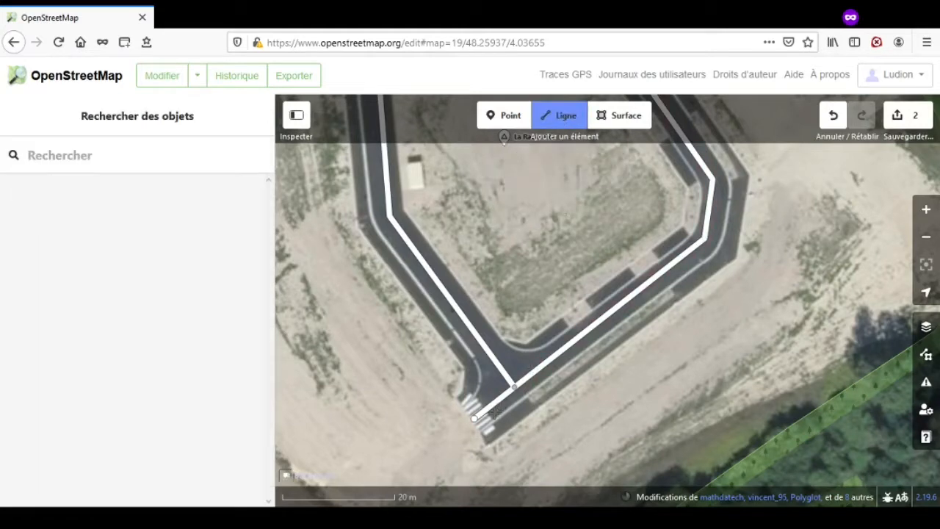
click(488, 433)
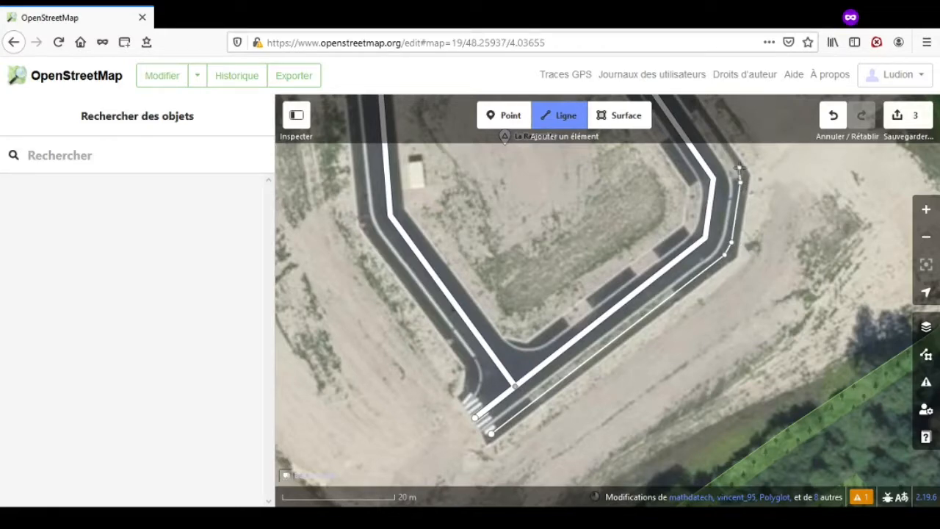
drag(692, 160, 734, 496)
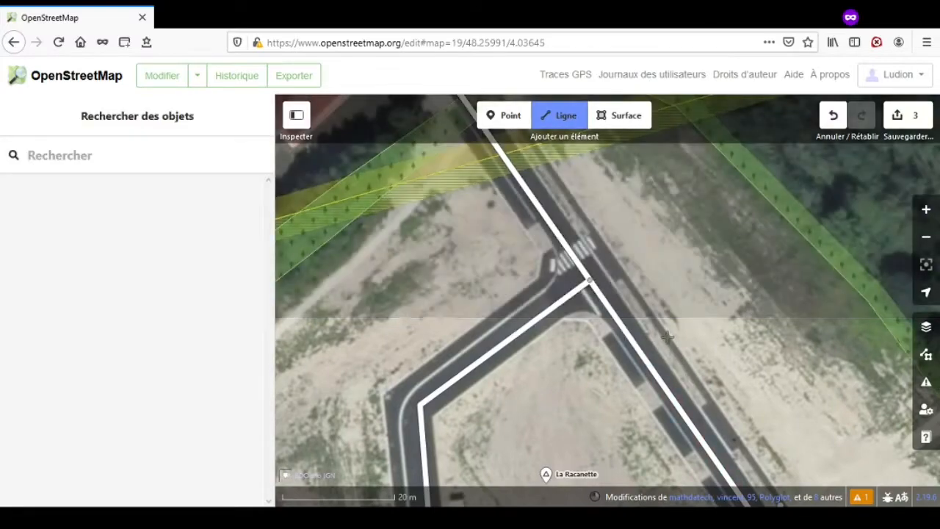
drag(719, 383, 740, 499)
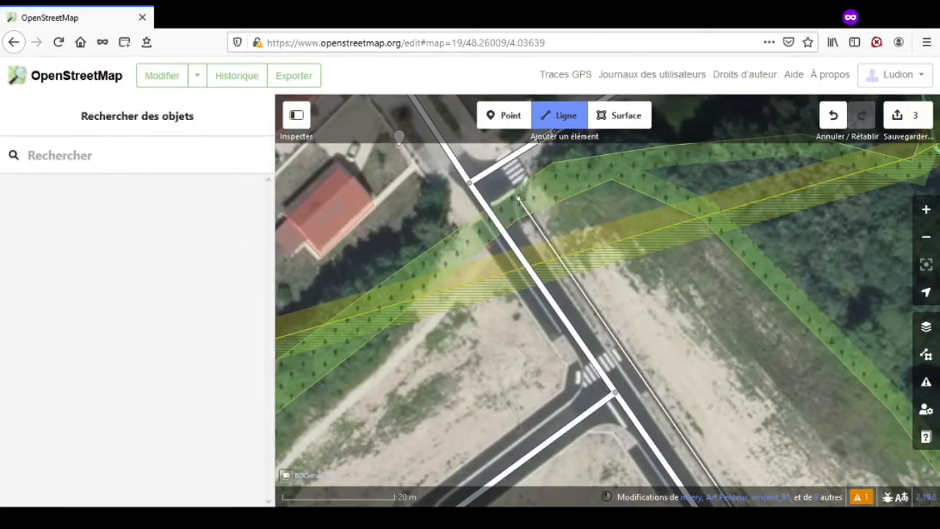
click(526, 210)
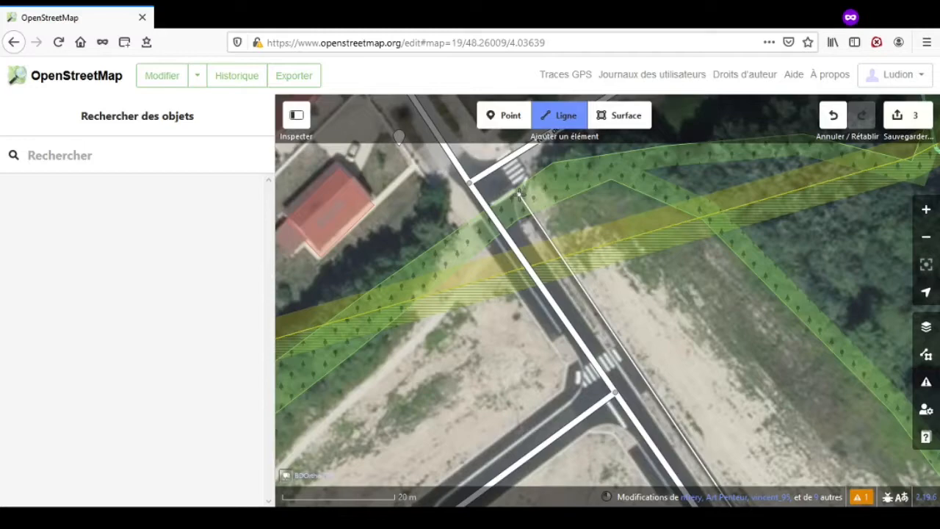
click(519, 193)
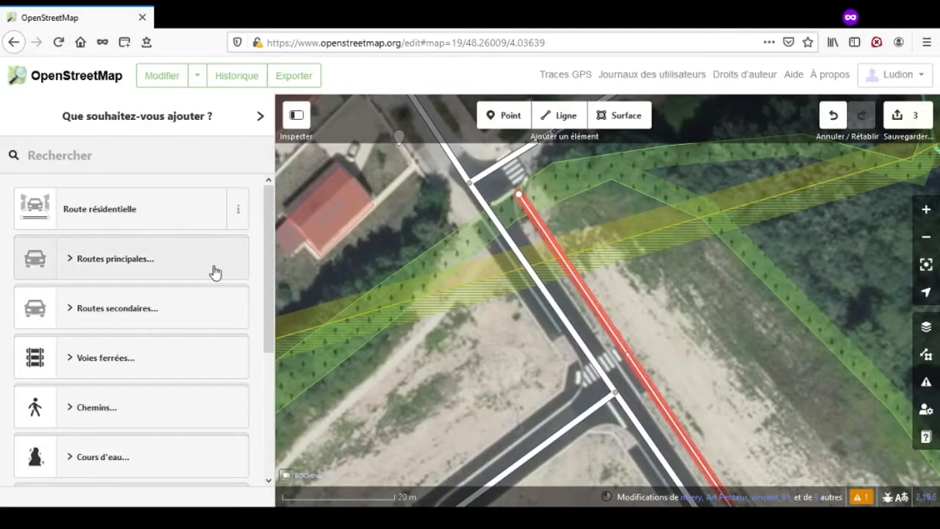
- Search the feature types for "tro" and classify the outer pavement line as Trottoir
click(601, 318)
scroll(119, 220, up, 3)
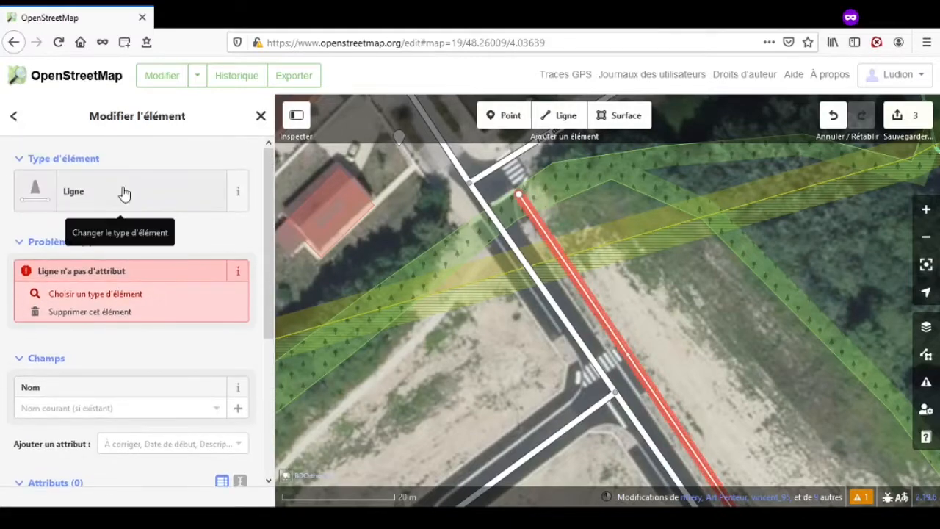
click(110, 196)
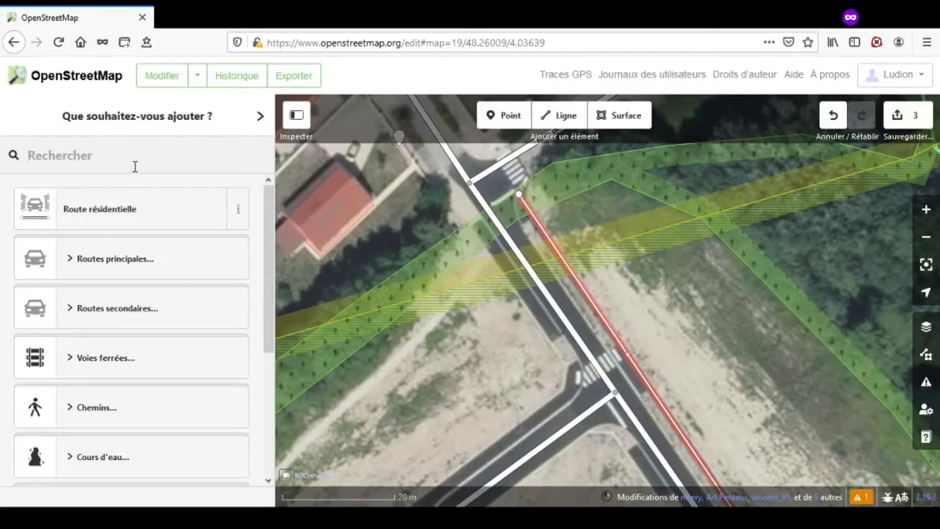
text(tro)
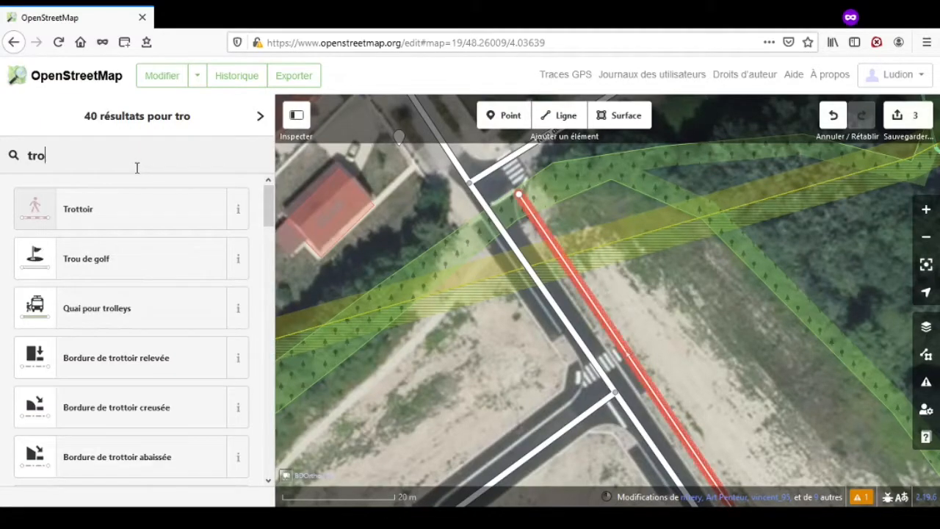
click(118, 210)
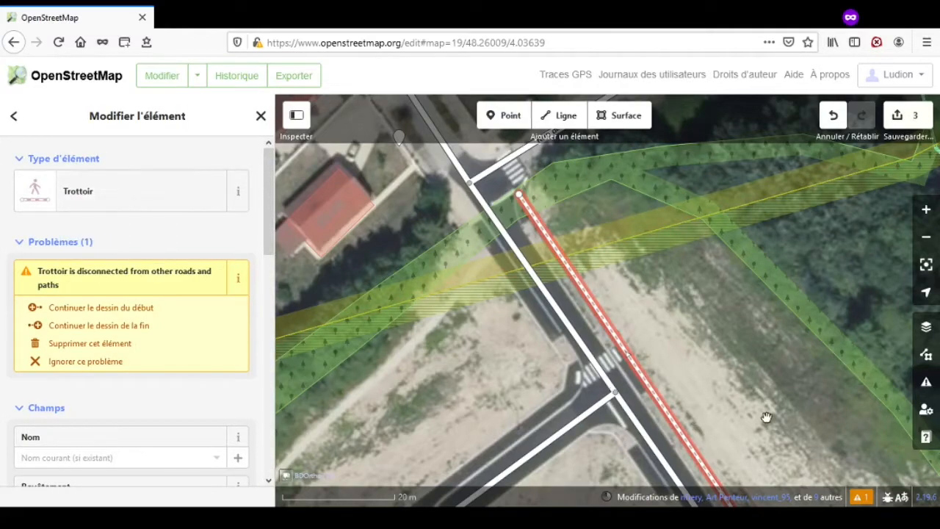
- Draw a line along the loop's western outer pavement from the northern crosswalk to the southwestern crosswalk and classify it as Trottoir
drag(765, 419, 745, 339)
drag(590, 422, 604, 372)
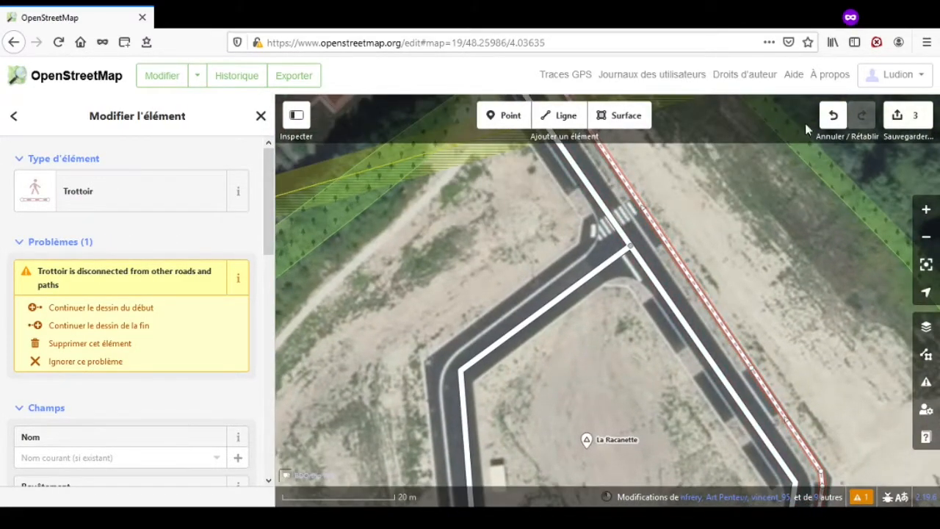
click(558, 115)
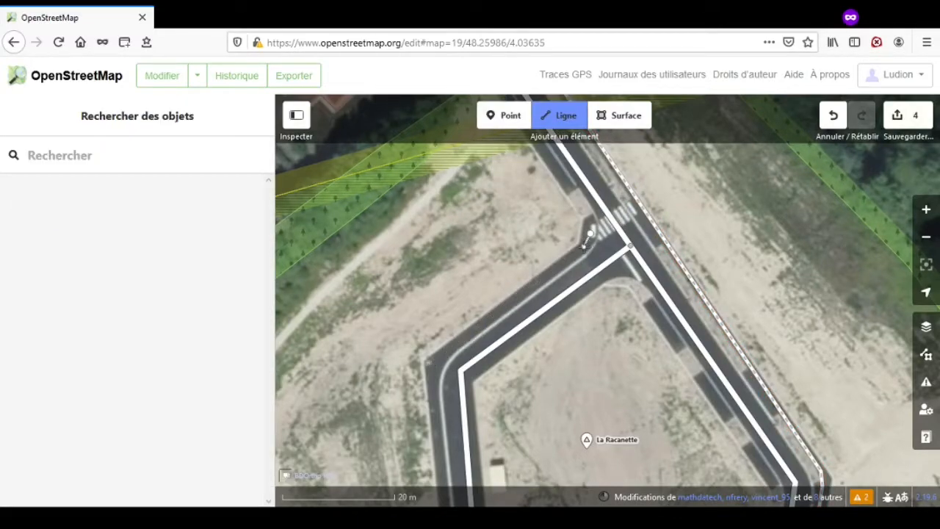
click(434, 363)
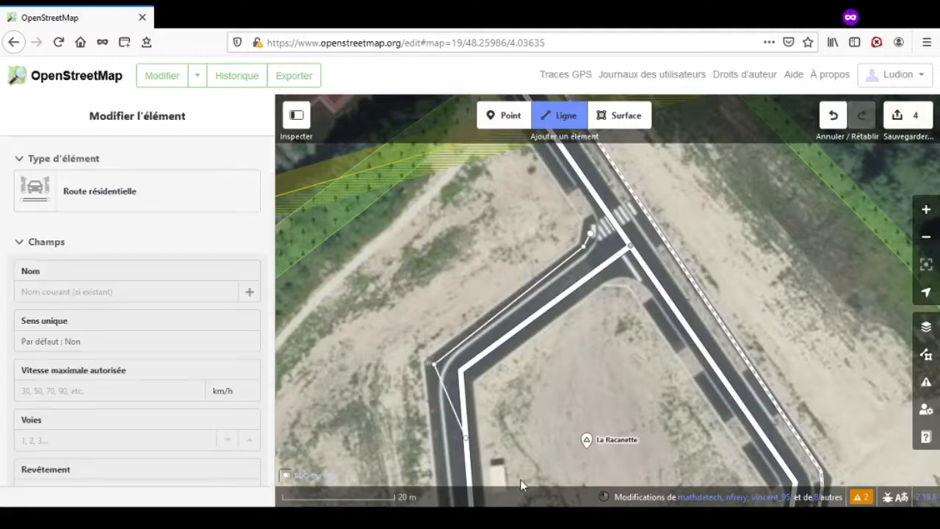
drag(500, 445, 525, 102)
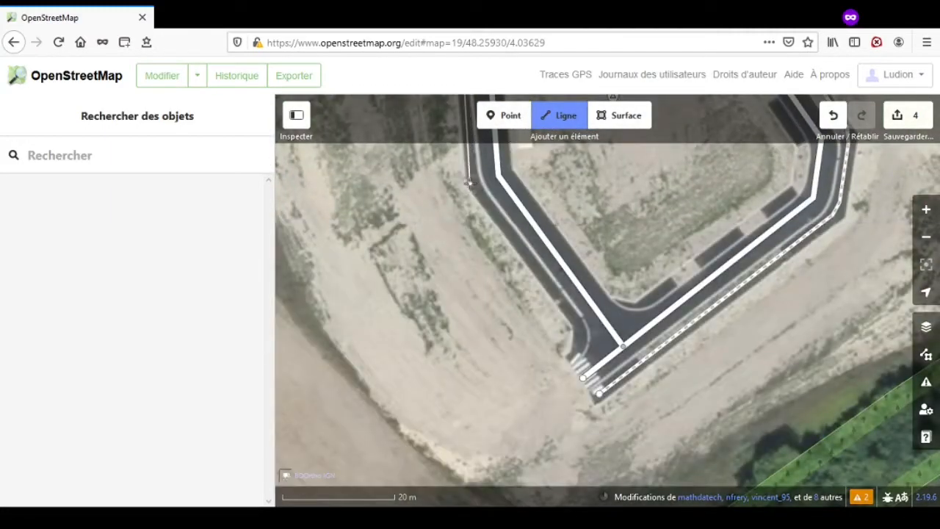
click(468, 182)
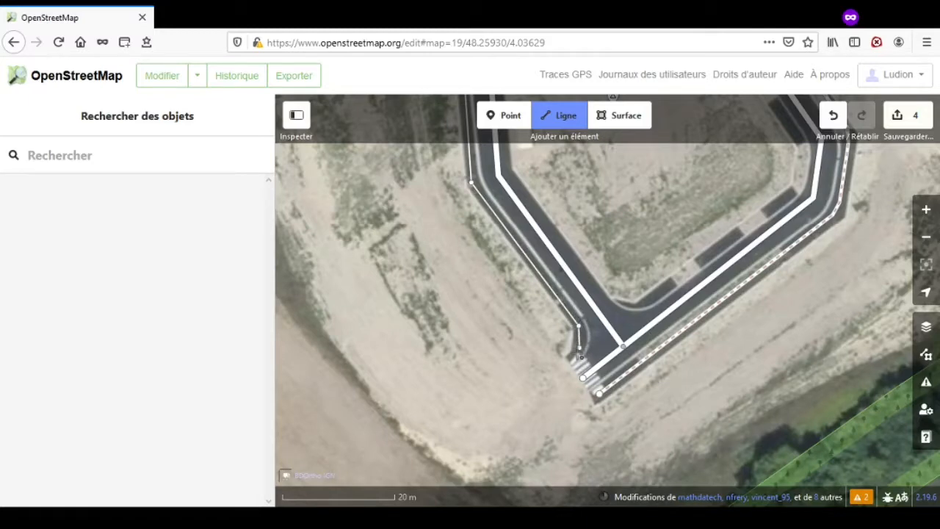
click(572, 356)
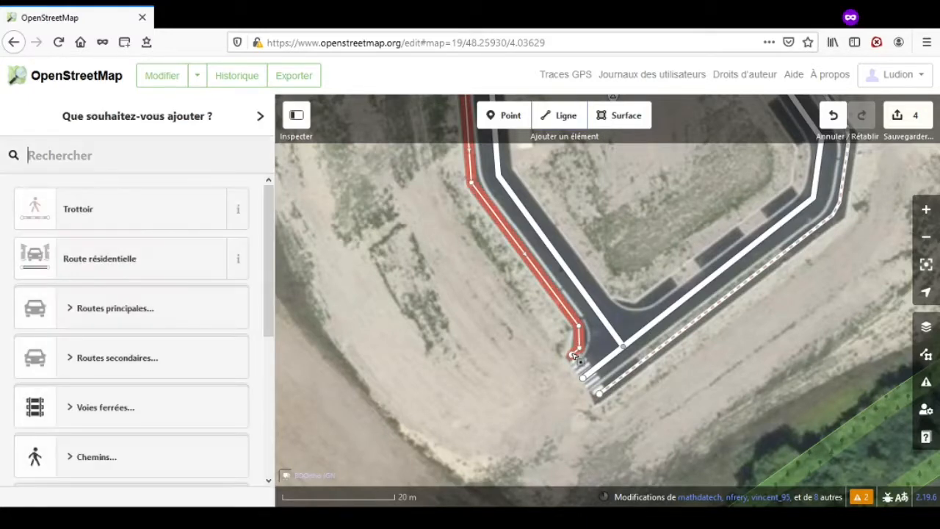
click(139, 203)
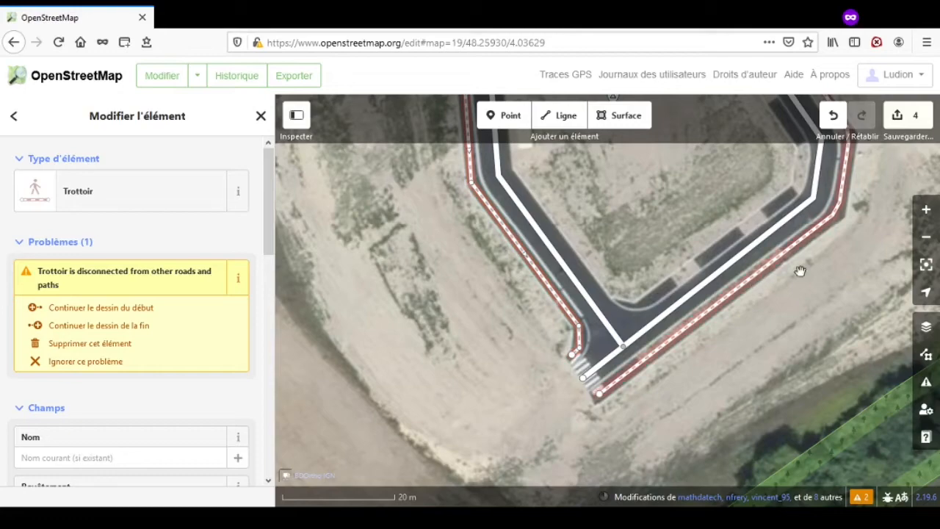
- Draw a line over the crosswalk at the loop's northern junction, joining both sidewalks, and classify it as Passage piéton marqué using the search "passa"
drag(844, 271, 820, 365)
scroll(602, 278, down, 1)
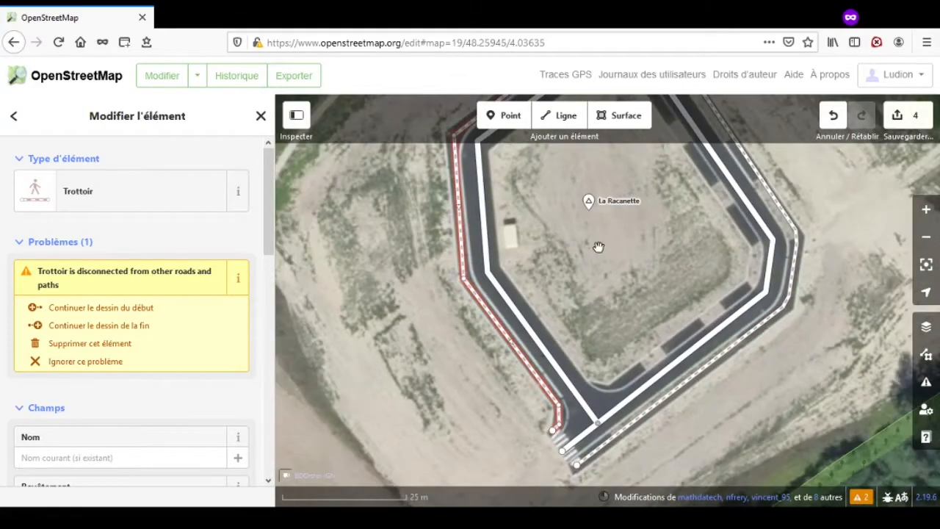
drag(599, 246, 591, 413)
drag(481, 196, 460, 251)
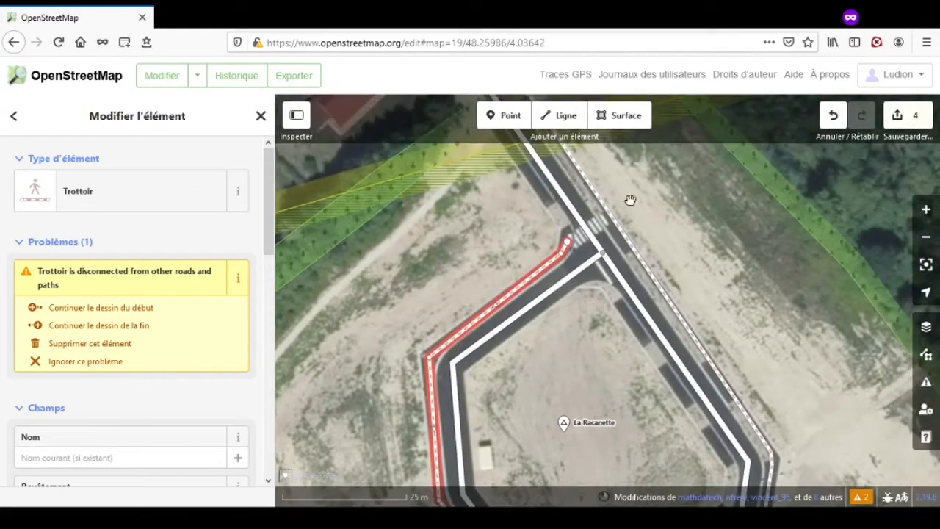
click(563, 116)
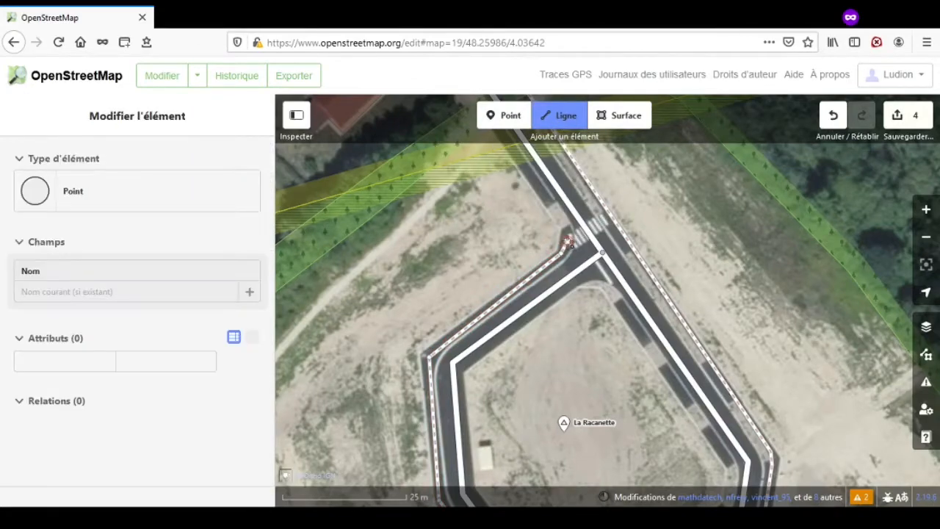
click(568, 241)
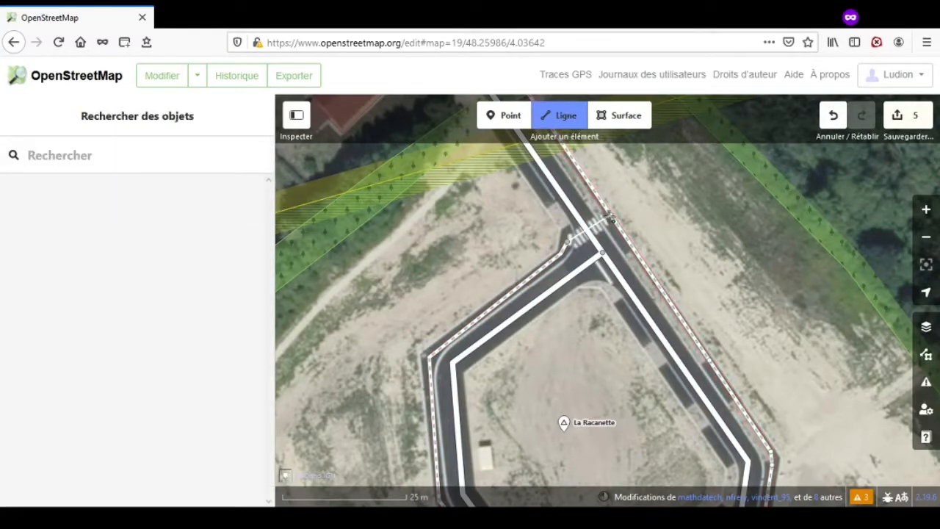
double_click(609, 218)
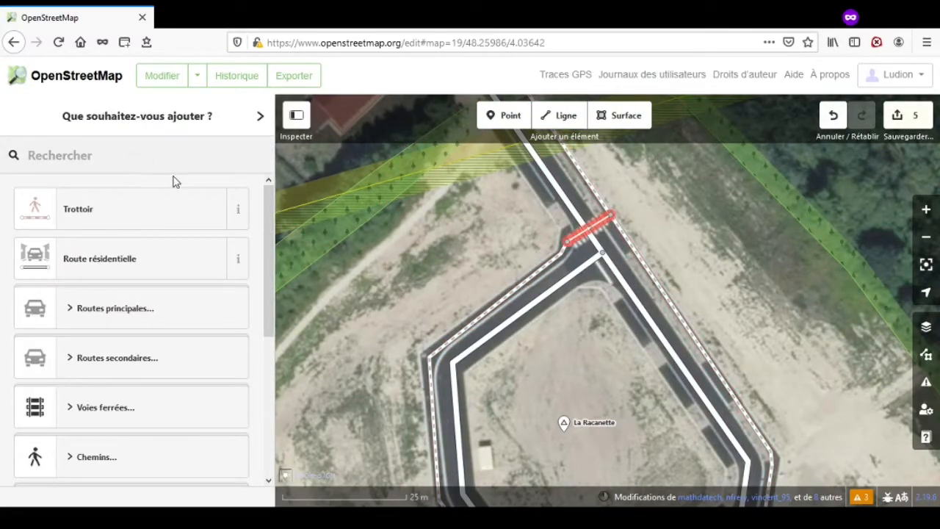
text(passa)
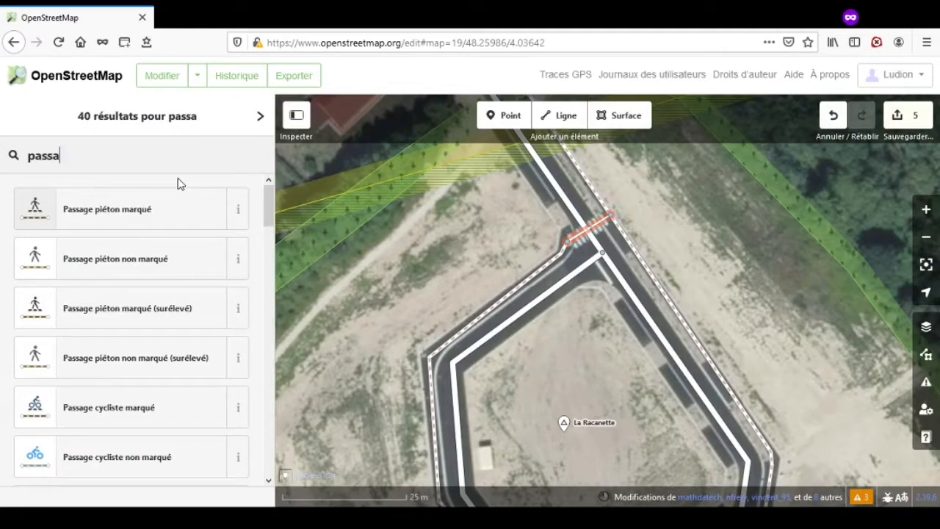
click(161, 226)
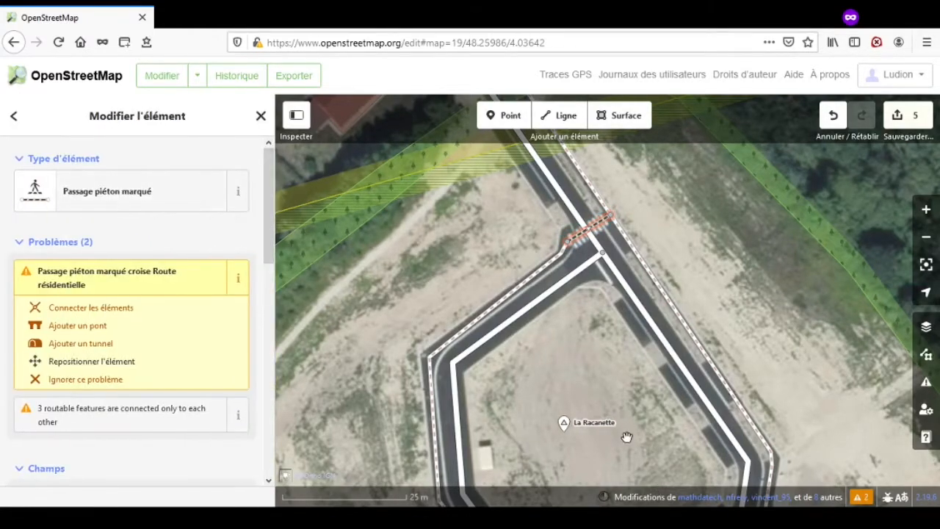
- Draw a line over the southwestern crosswalk joining the ends of the two sidewalks
drag(626, 437, 531, 162)
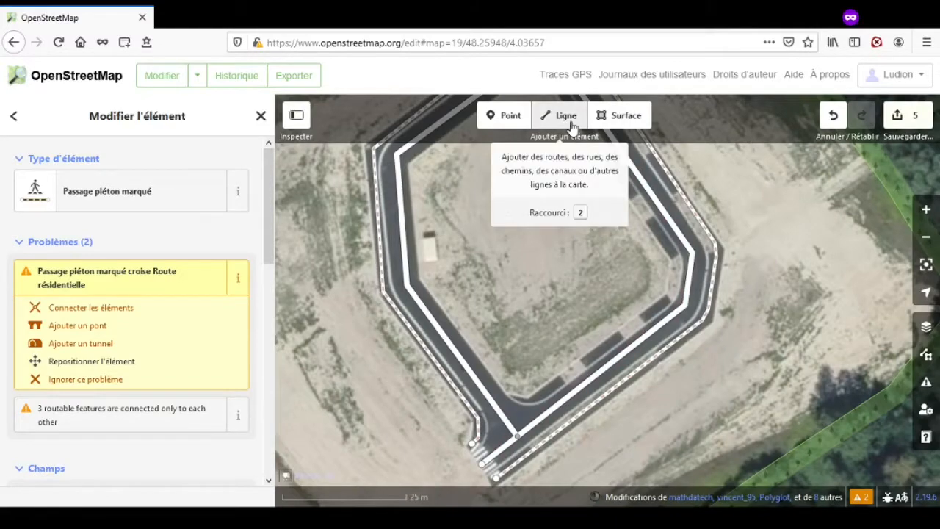
click(567, 117)
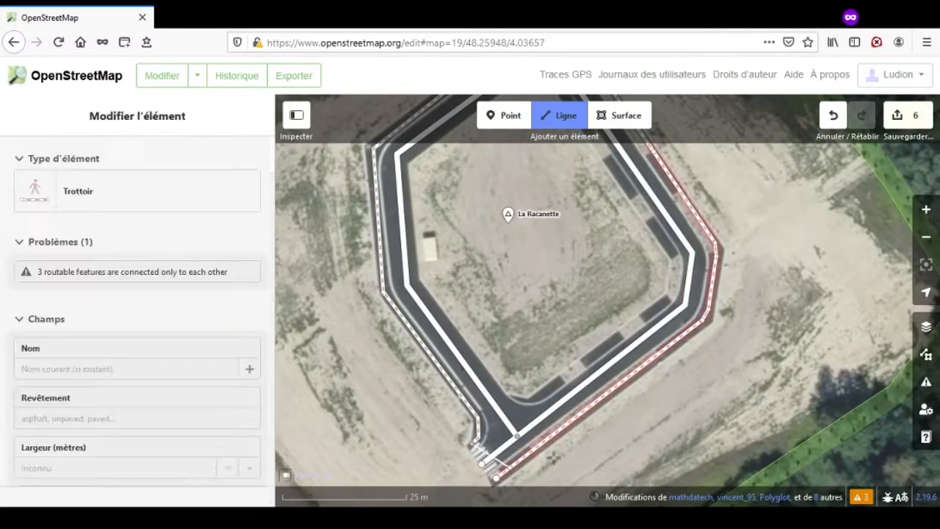
click(494, 477)
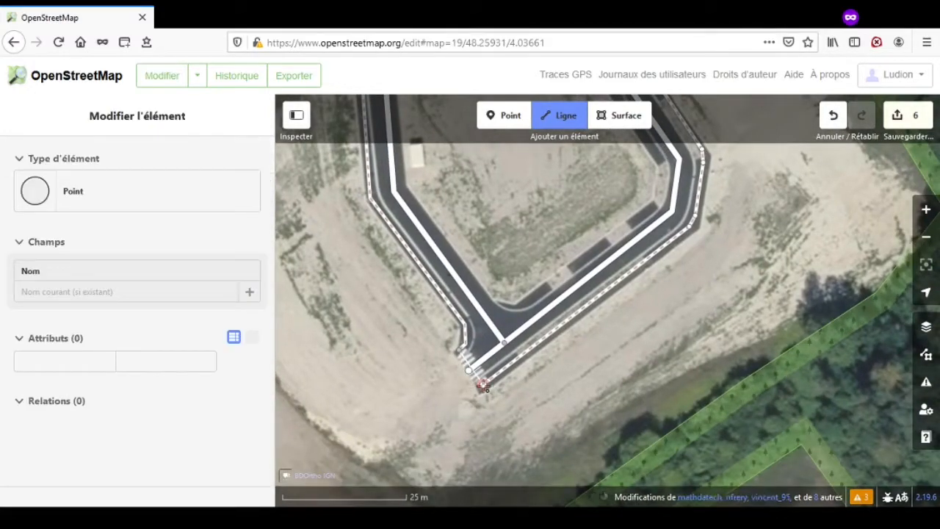
click(481, 385)
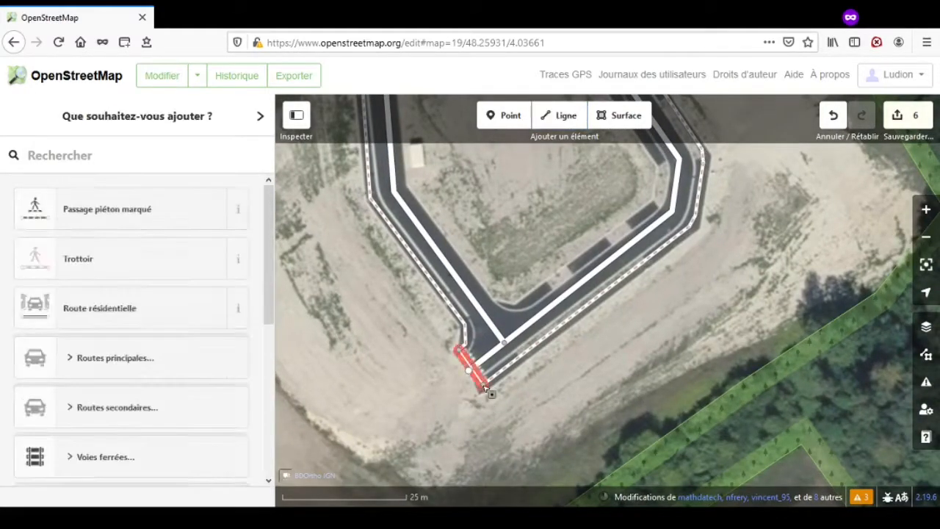
click(129, 212)
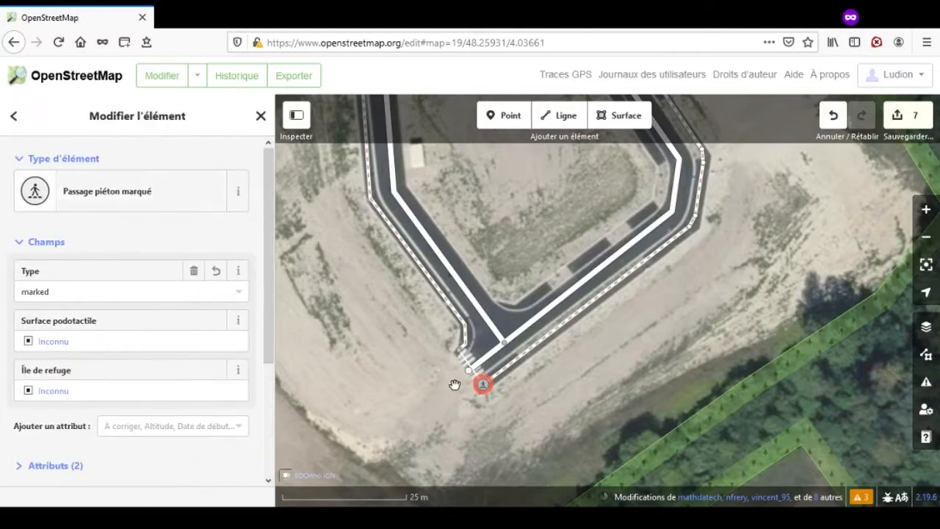
click(466, 363)
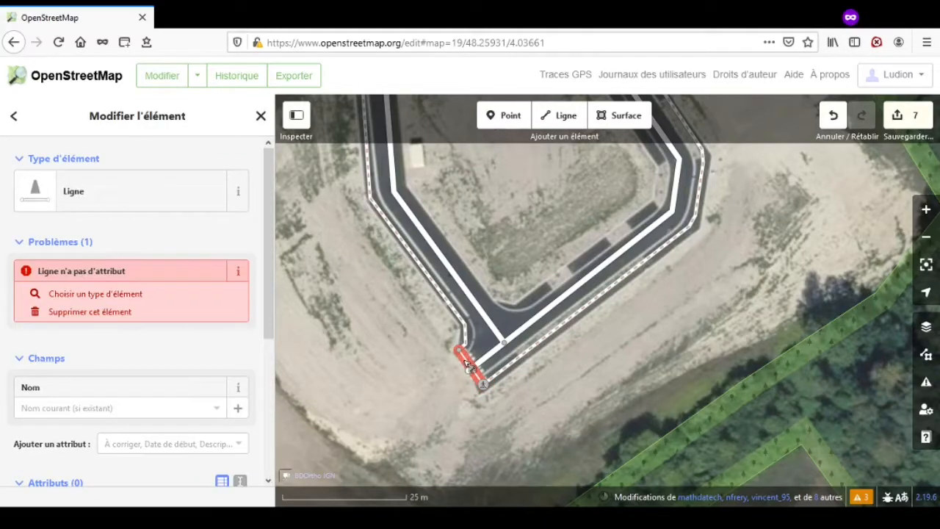
click(110, 204)
click(115, 207)
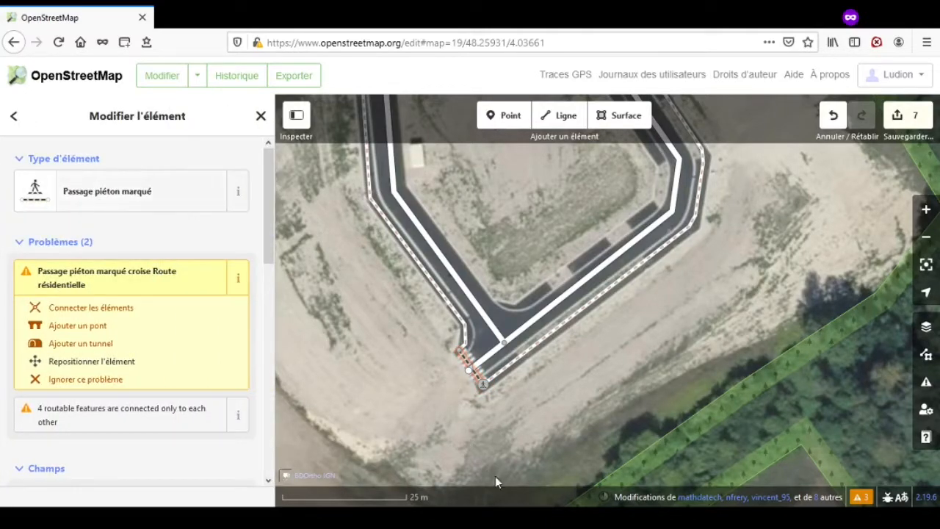
click(483, 386)
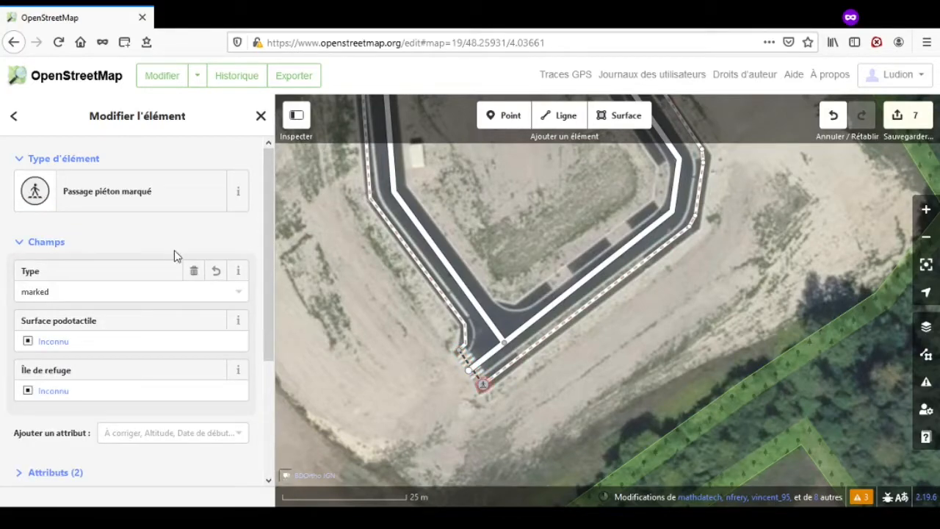
click(172, 195)
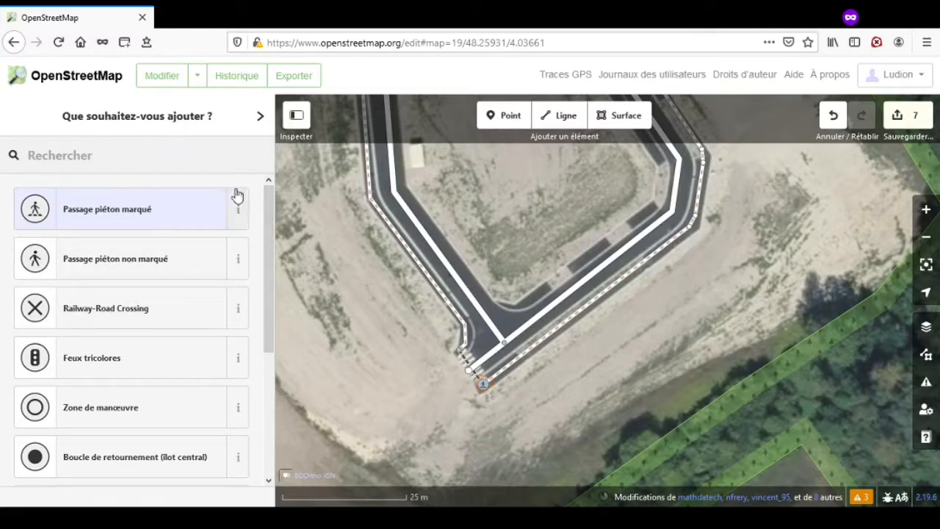
click(835, 119)
click(835, 119)
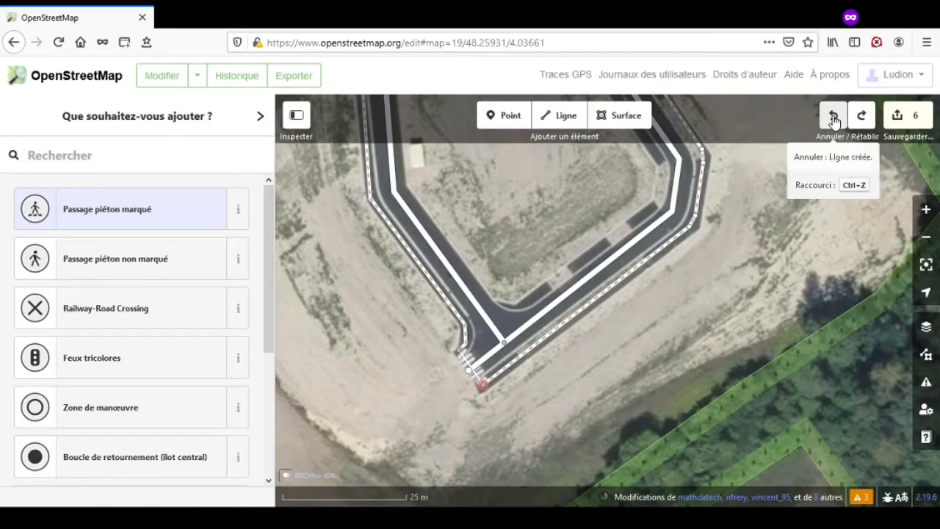
- Classify the untagged line over the southwestern crosswalk as Passage piéton marqué
click(468, 360)
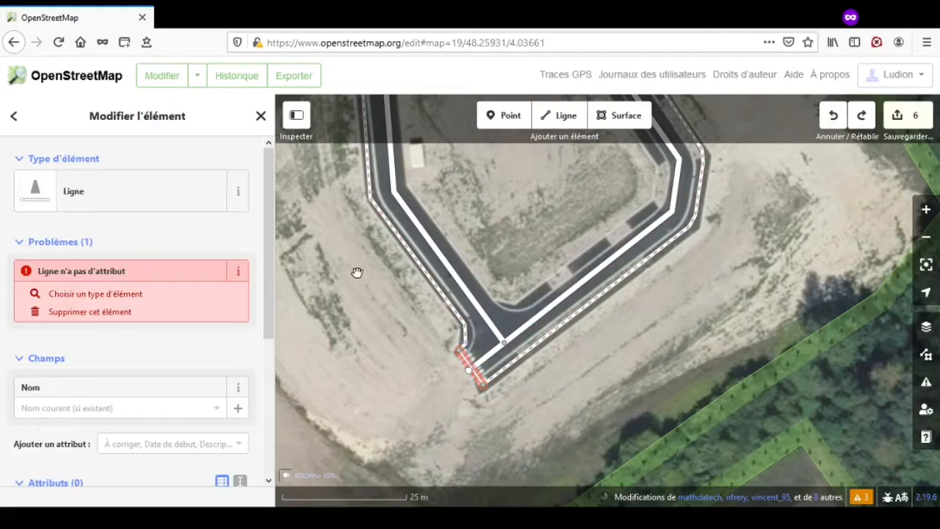
click(156, 201)
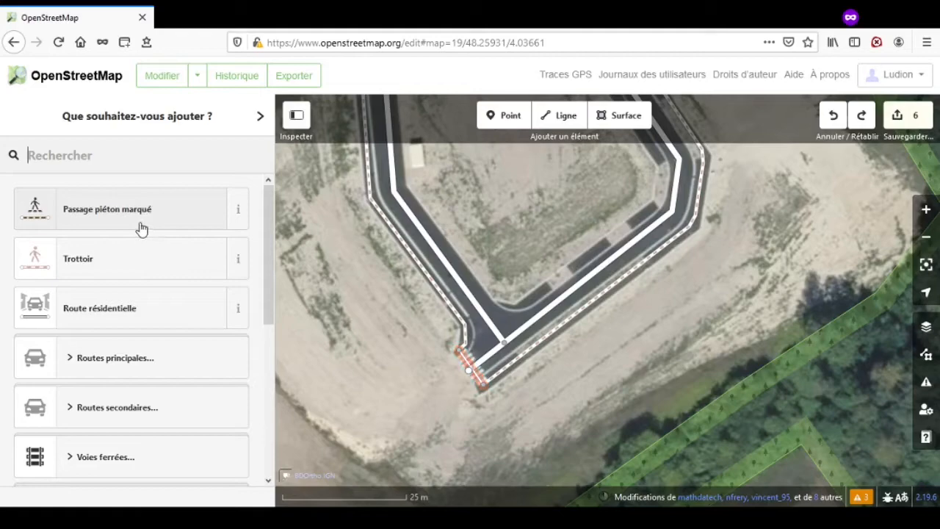
click(140, 218)
- Review the pre-upload warnings and resolve the first one by connecting the northern crosswalk to the residential road
scroll(650, 337, down, 1)
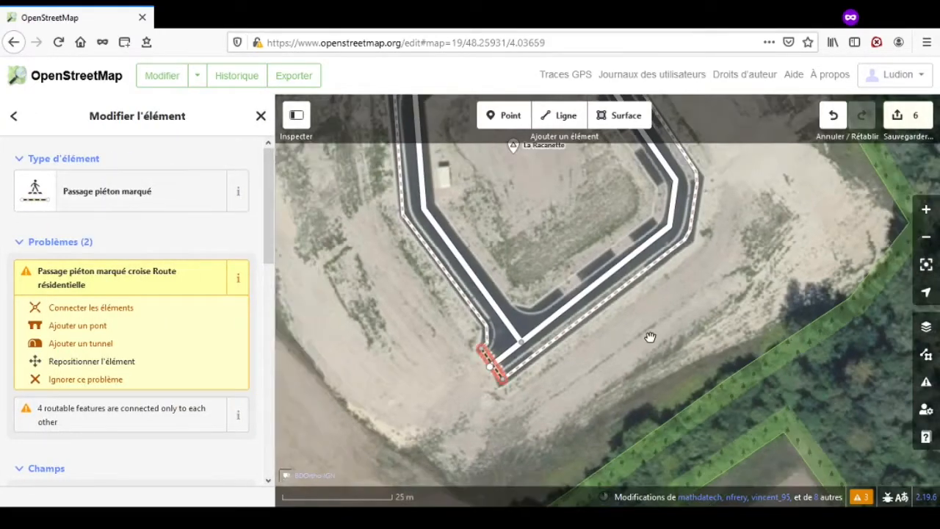
scroll(580, 206, down, 2)
drag(522, 222, 552, 356)
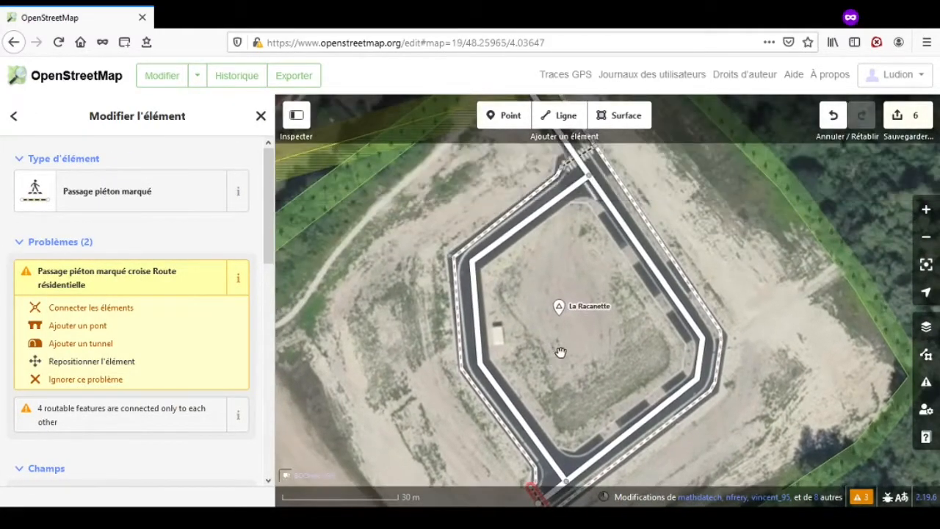
scroll(569, 353, down, 2)
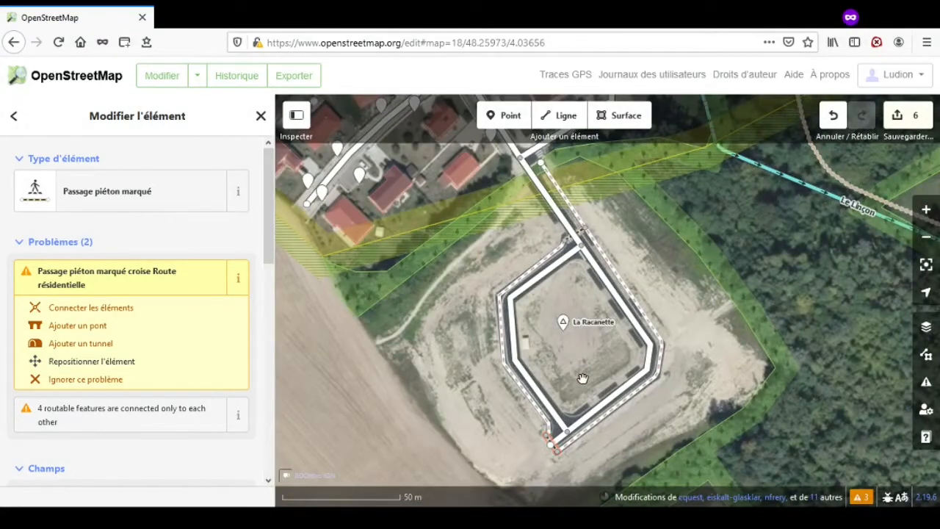
drag(582, 377, 575, 352)
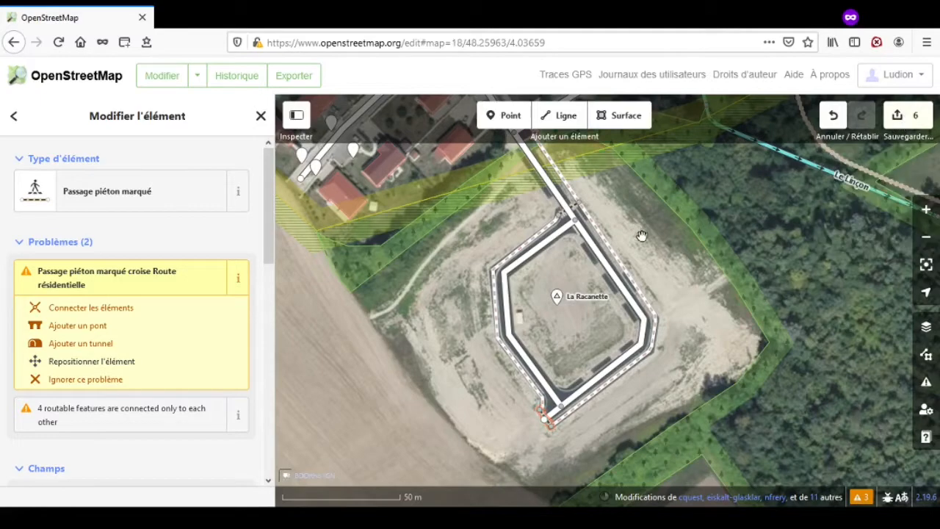
mouse_move(638, 233)
mouse_down()
mouse_move(659, 269)
mouse_move(647, 243)
mouse_up()
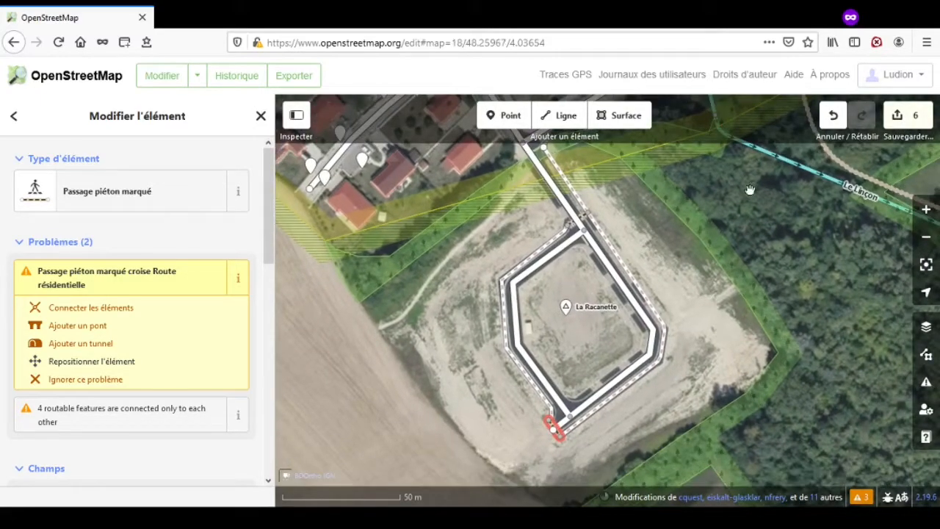
click(903, 117)
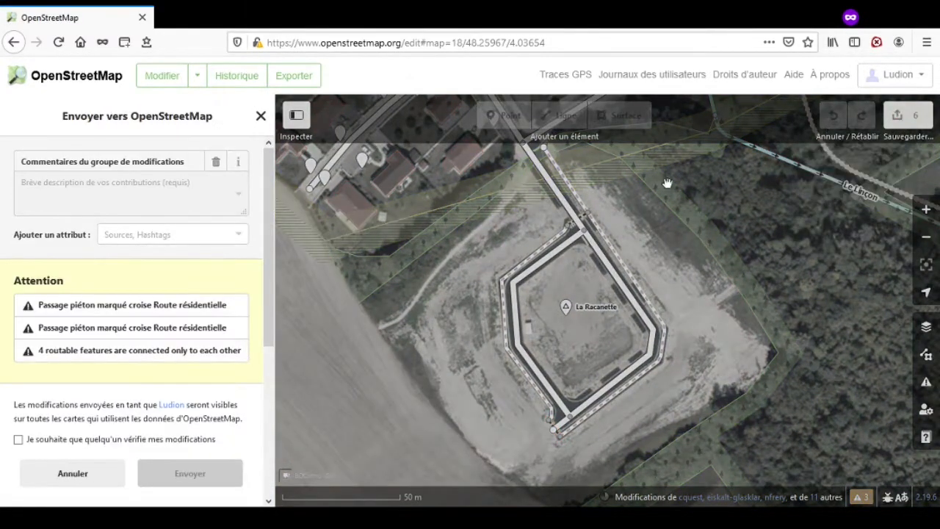
click(145, 308)
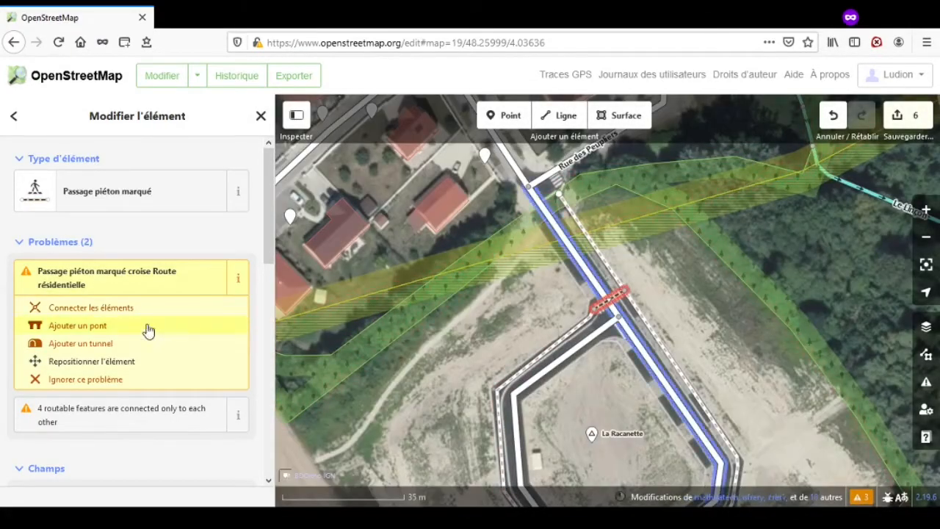
click(92, 308)
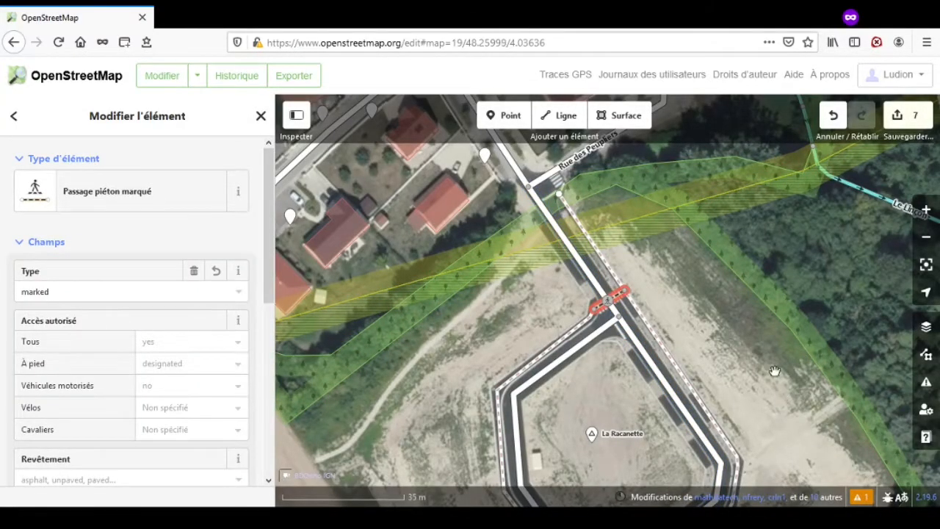
- Resolve the crossing warning on the southwestern marked crosswalk by connecting it to the residential road
drag(773, 371, 720, 224)
click(523, 470)
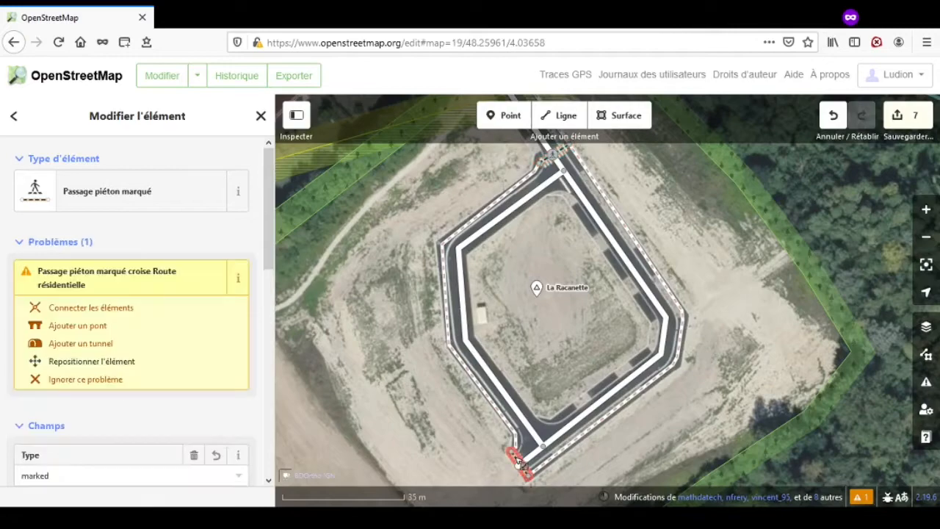
click(89, 310)
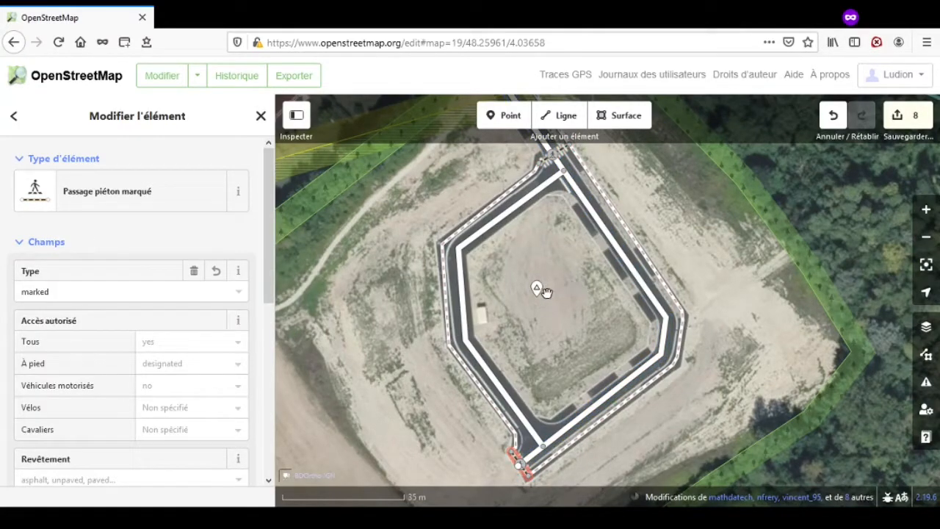
- Upload the edits to OpenStreetMap with the changeset comment "photo aerienne 20/04/2021"
click(911, 117)
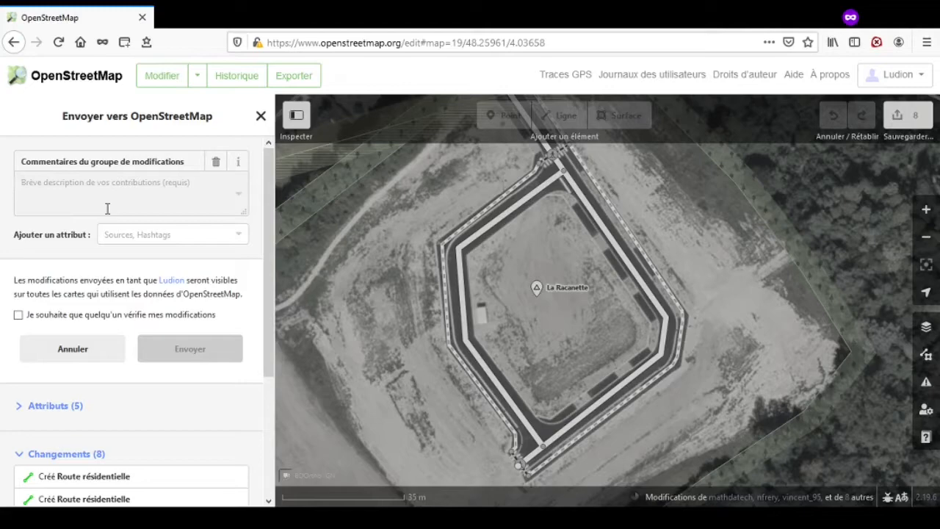
text(p)
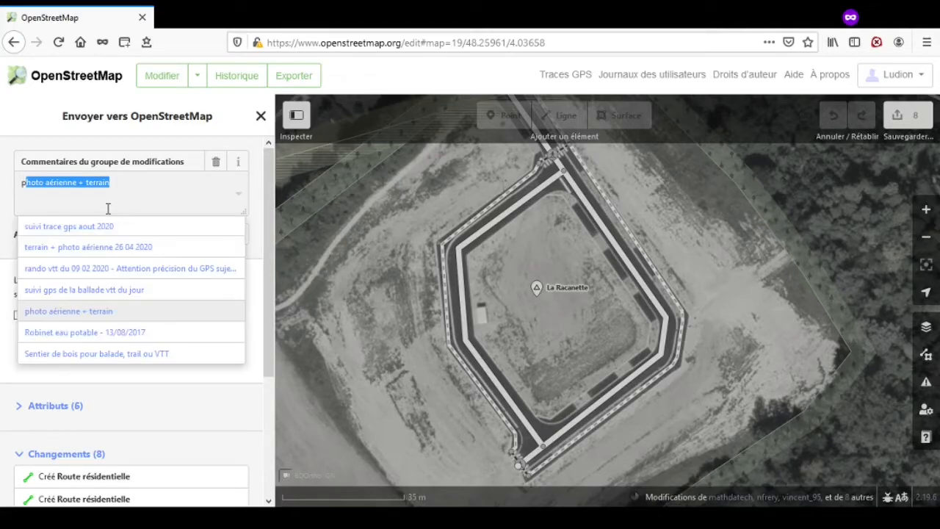
text(hoto aer)
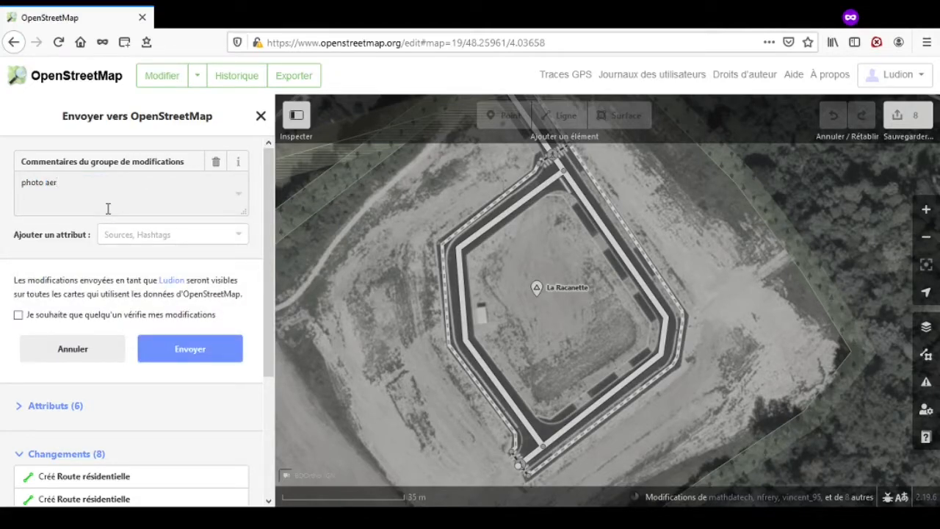
text(ienne 20/04/2021)
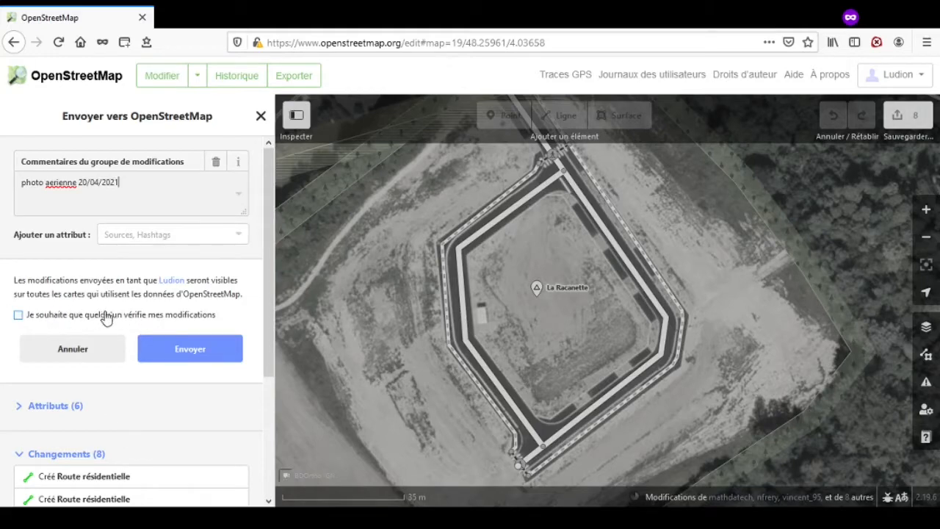
click(196, 352)
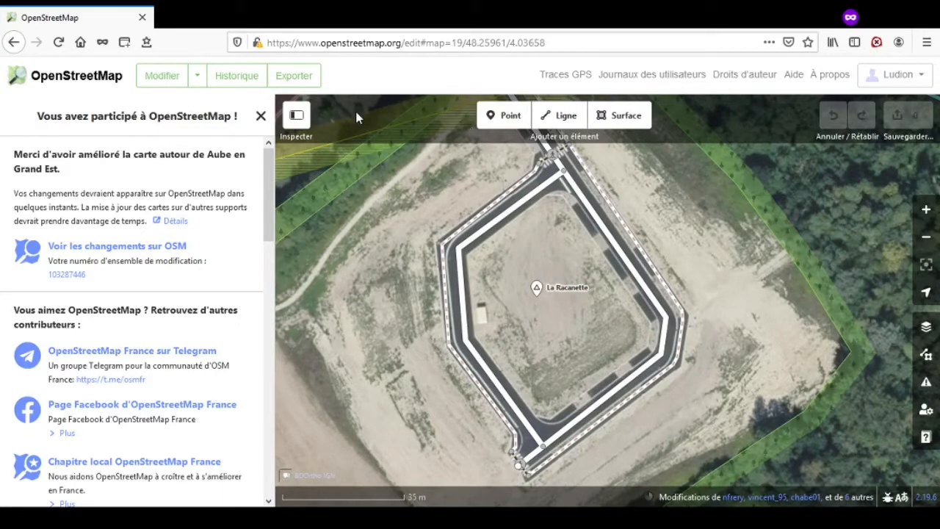
- Return to the public map and reload it to check the La Racanette area for the uploaded roads
click(71, 83)
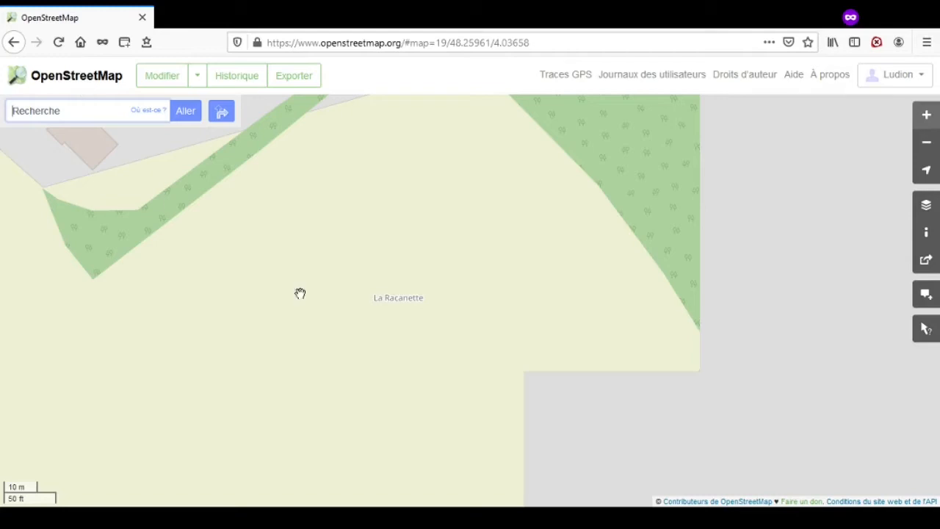
scroll(420, 328, down, 3)
drag(421, 328, 464, 291)
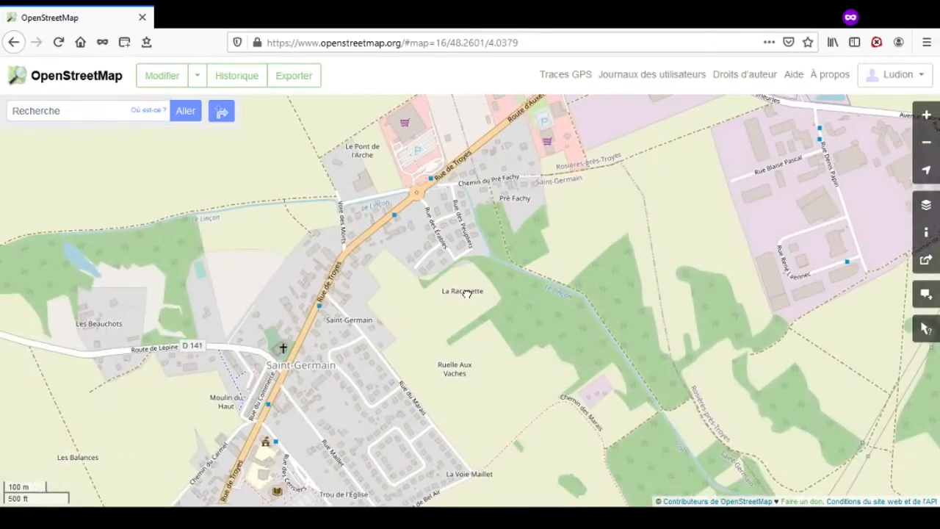
scroll(467, 291, up, 1)
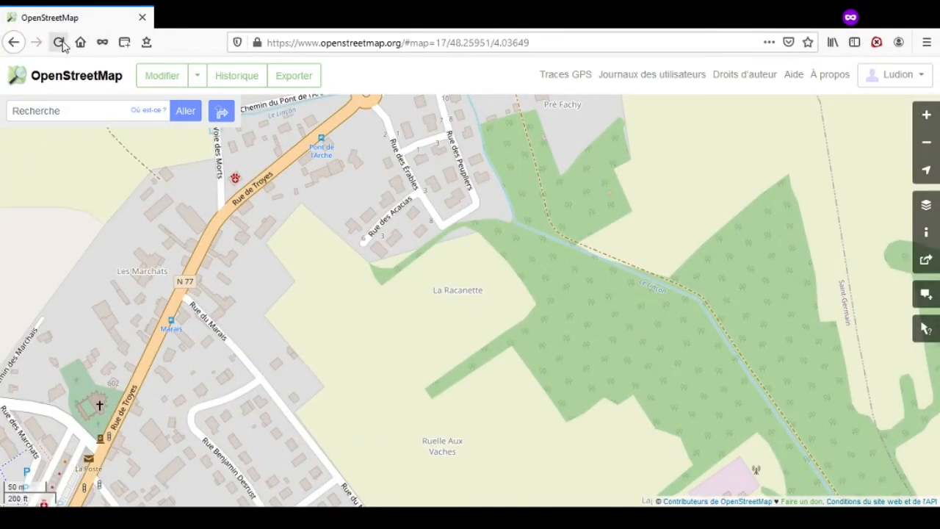
click(59, 44)
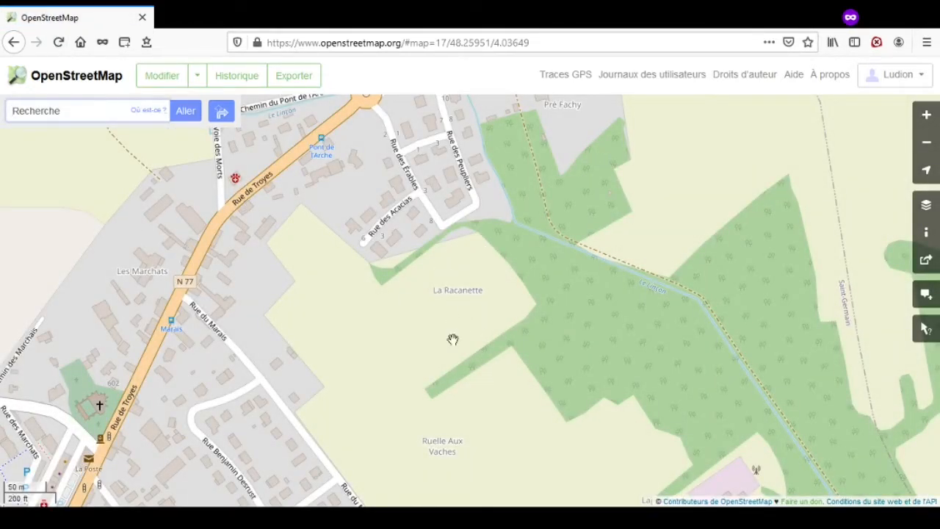
scroll(460, 297, up, 1)
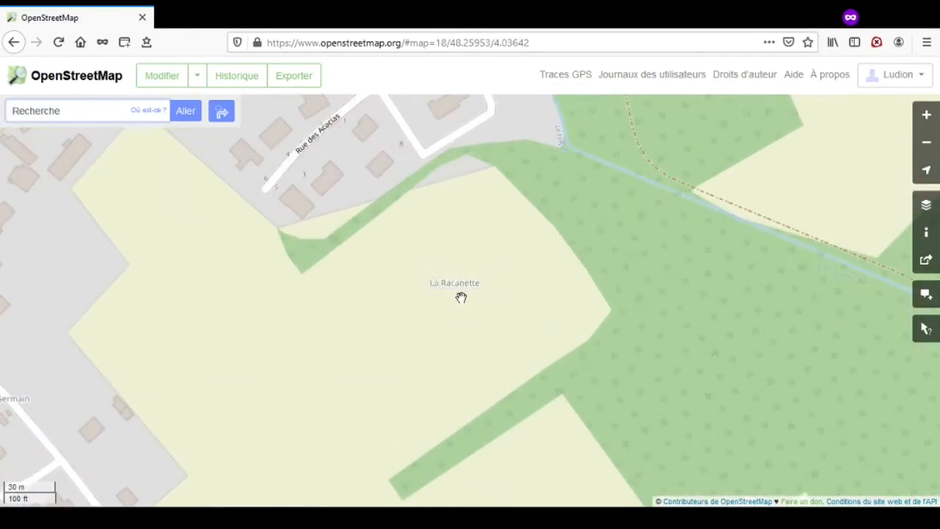
scroll(460, 297, down, 1)
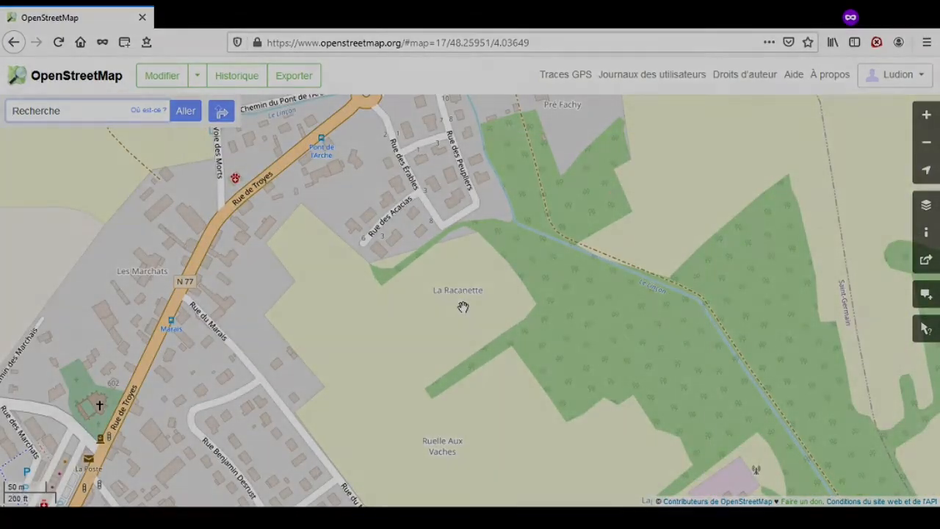